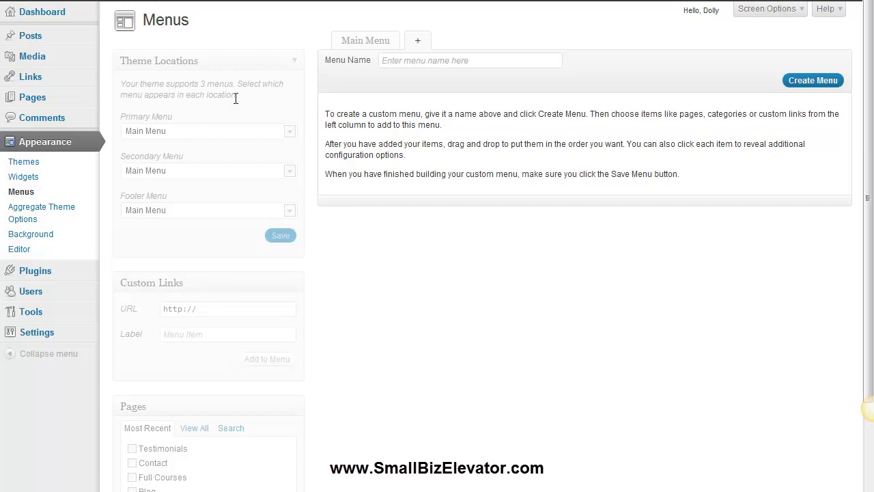
# - Create a new menu named "Secondary Menu"
pyautogui.click(405, 60)
pyautogui.click(370, 43)
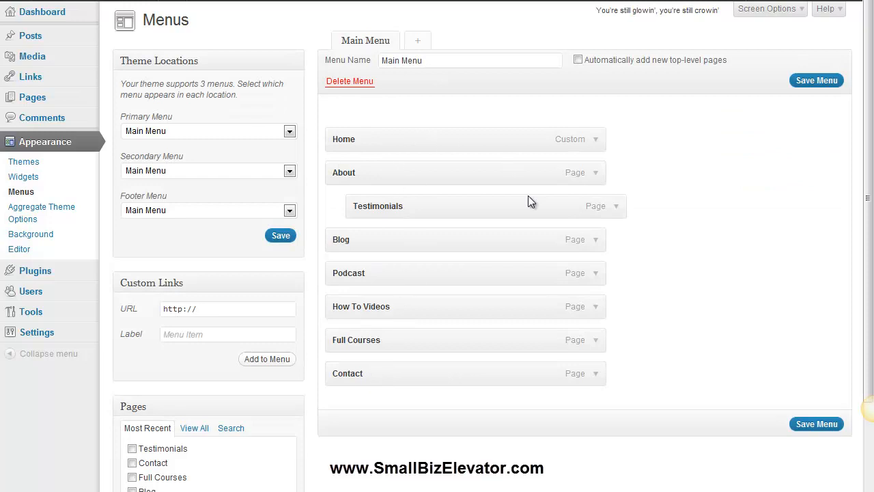
pyautogui.click(415, 39)
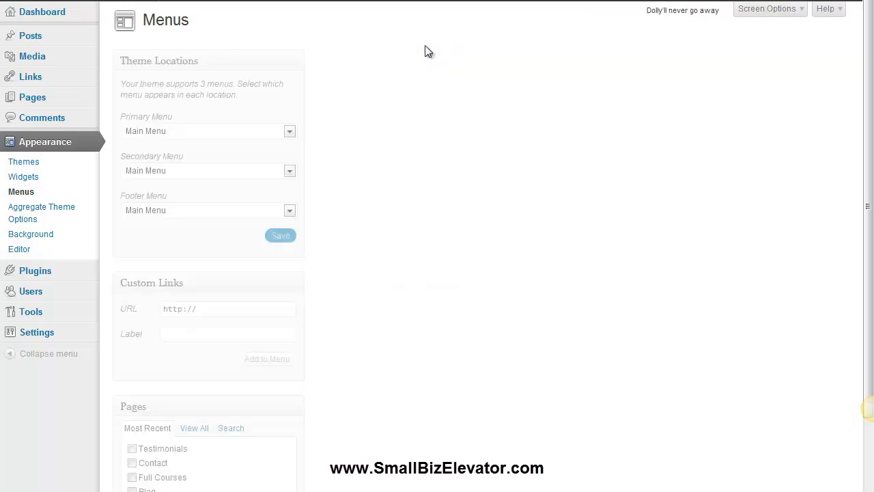
pyautogui.click(428, 61)
pyautogui.click(434, 89)
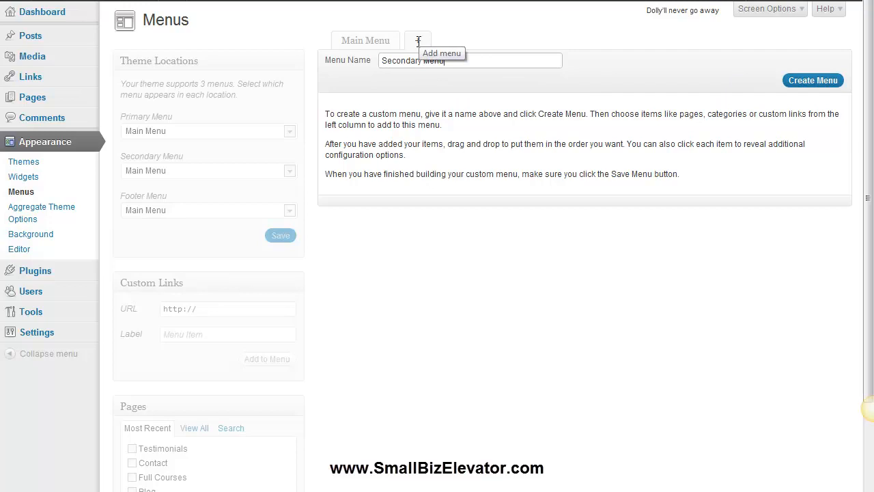
pyautogui.moveTo(451, 61); pyautogui.dragTo(369, 60)
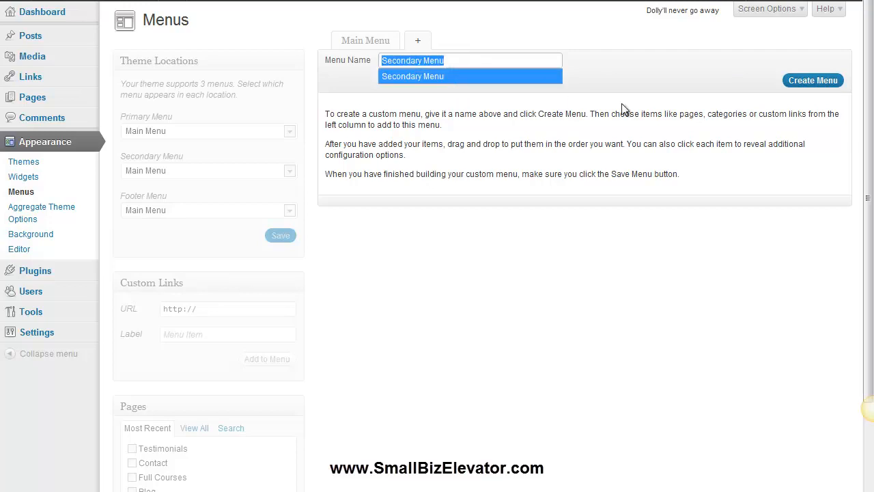
pyautogui.click(802, 82)
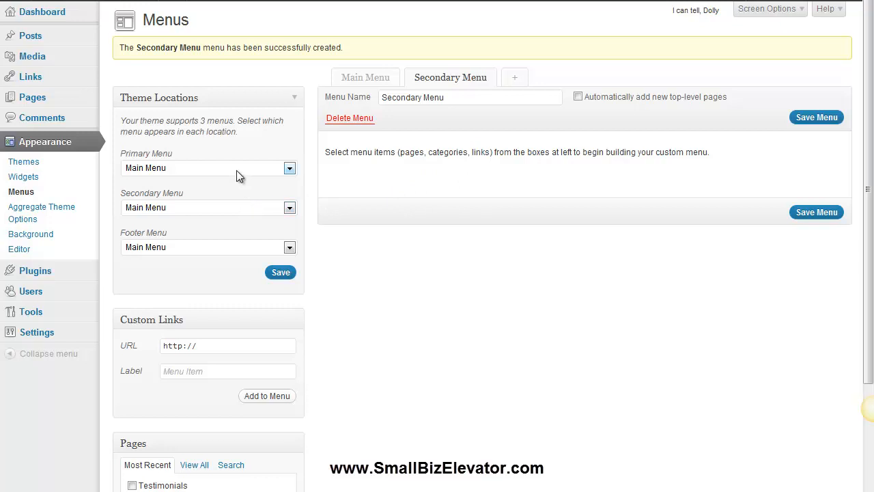
# - Assign Secondary Menu to the Secondary Menu theme location
pyautogui.click(213, 207)
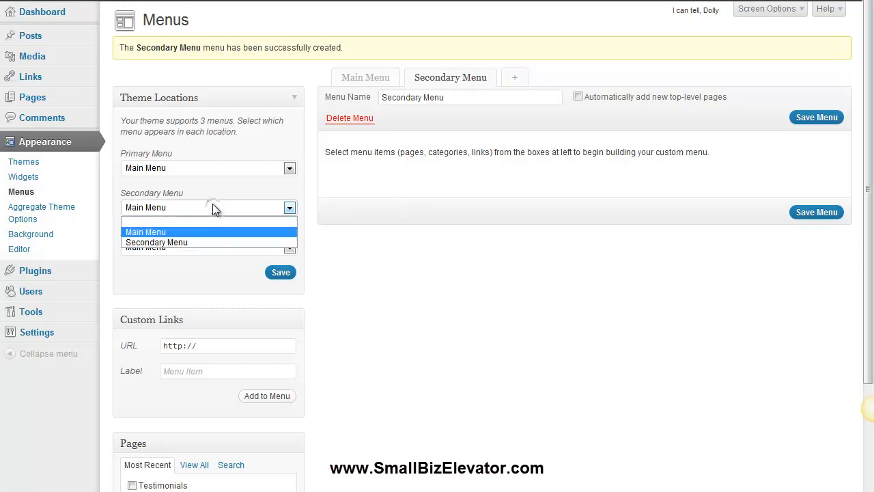
pyautogui.click(222, 242)
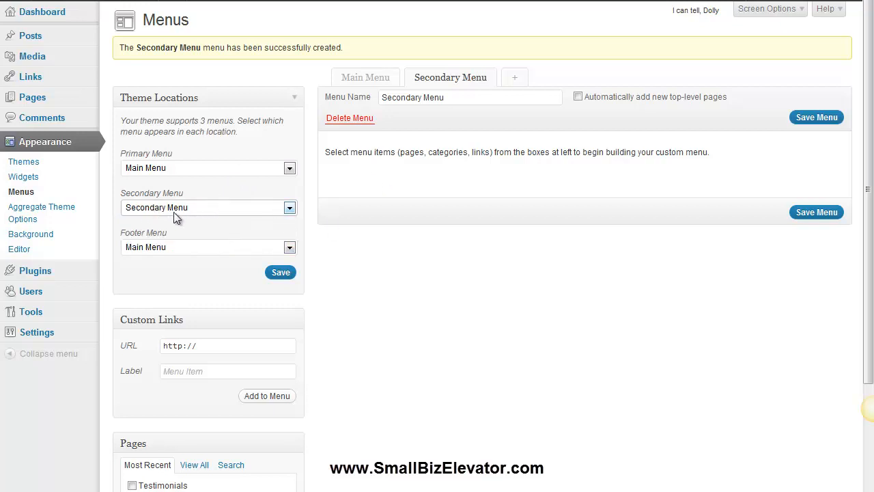
pyautogui.scroll(-3, 347, 253)
pyautogui.scroll(-3, 348, 254)
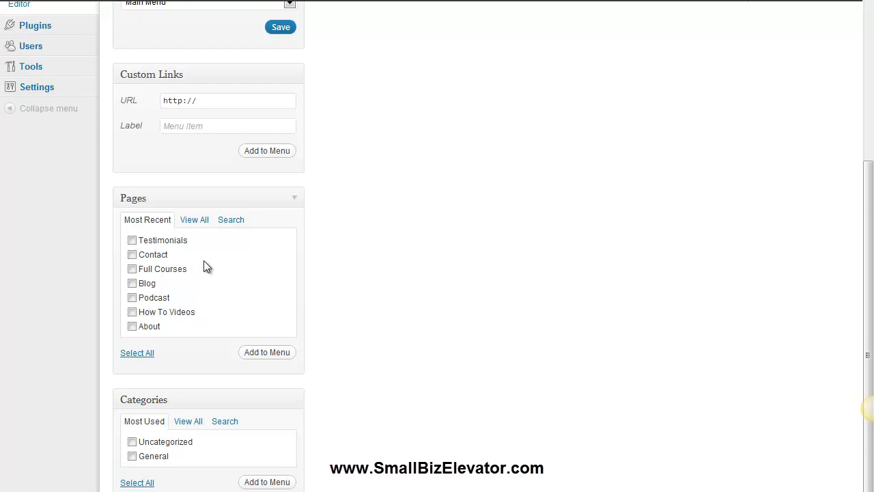
# - Browse the View All and Search tabs of the Pages and Categories boxes
pyautogui.click(194, 220)
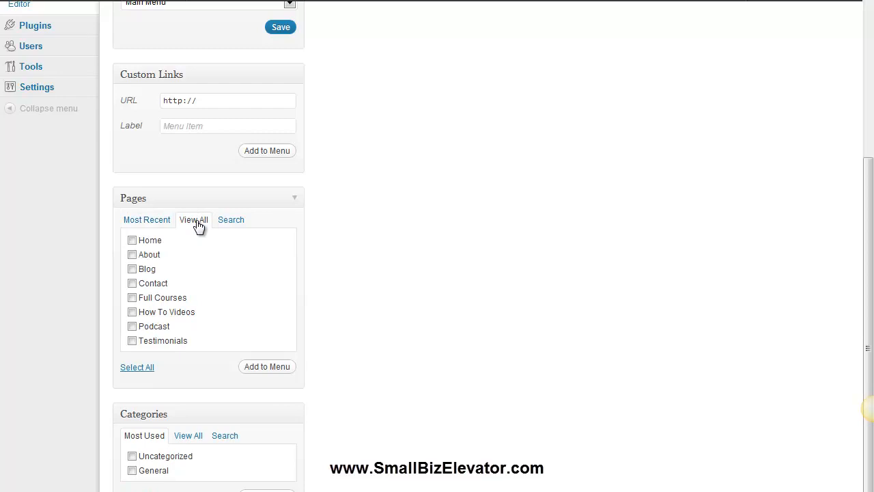
pyautogui.click(189, 435)
pyautogui.scroll(-1, 191, 430)
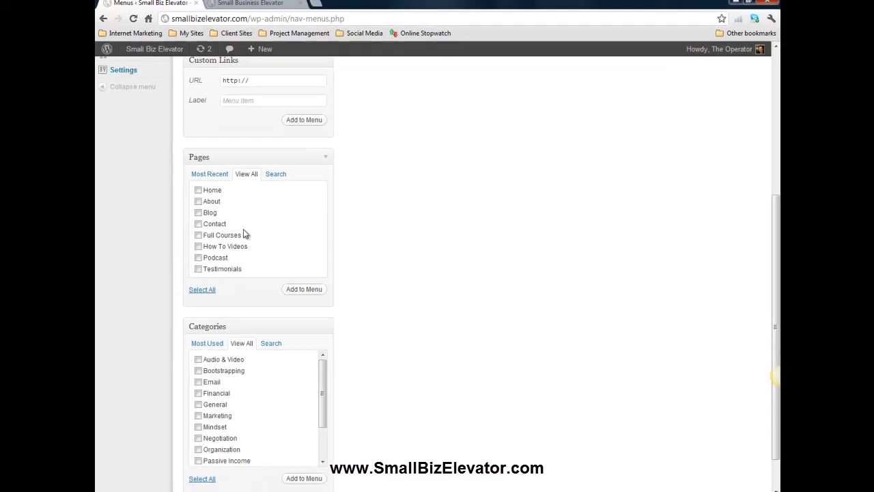
pyautogui.click(279, 175)
pyautogui.click(249, 195)
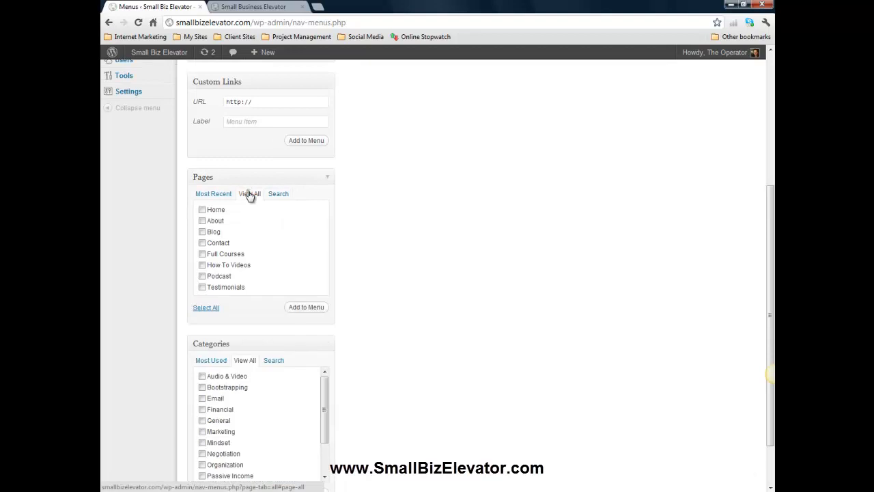
pyautogui.click(281, 196)
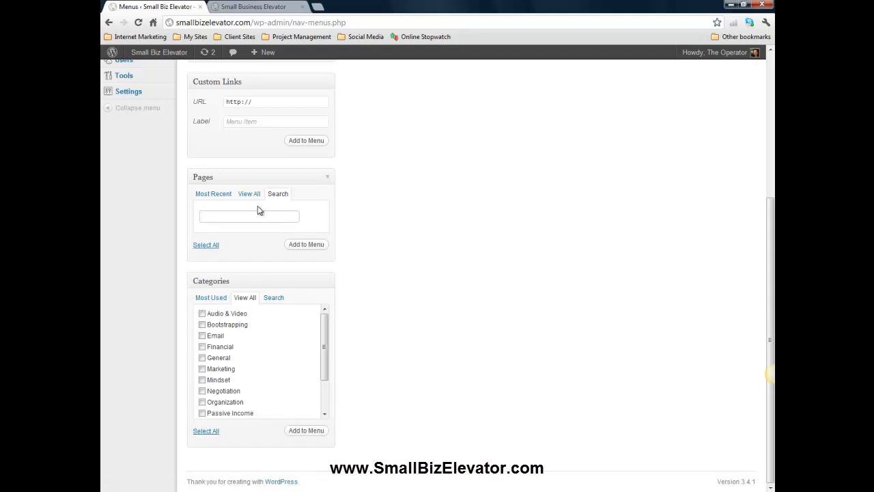
pyautogui.click(253, 194)
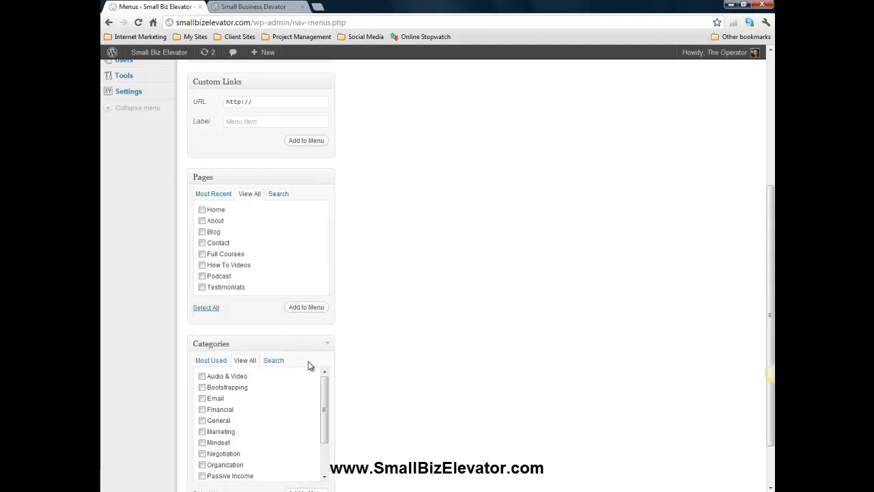
pyautogui.scroll(-2, 371, 361)
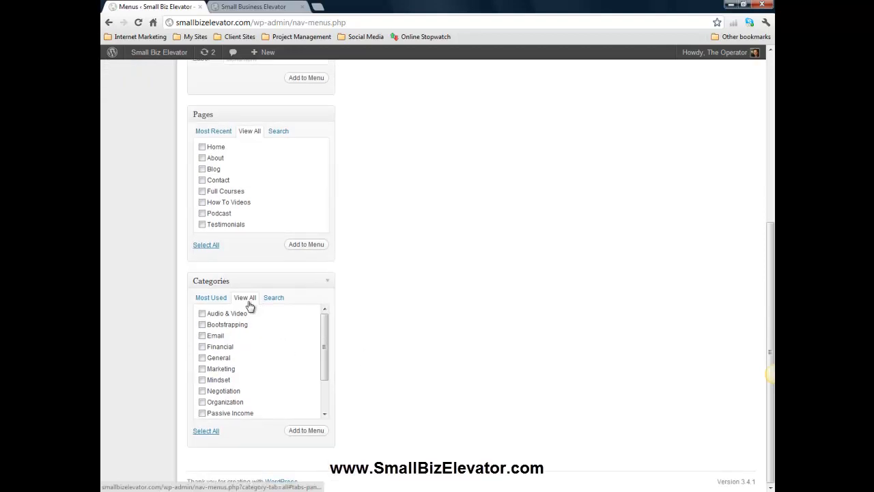
pyautogui.scroll(3, 285, 352)
pyautogui.scroll(-3, 282, 354)
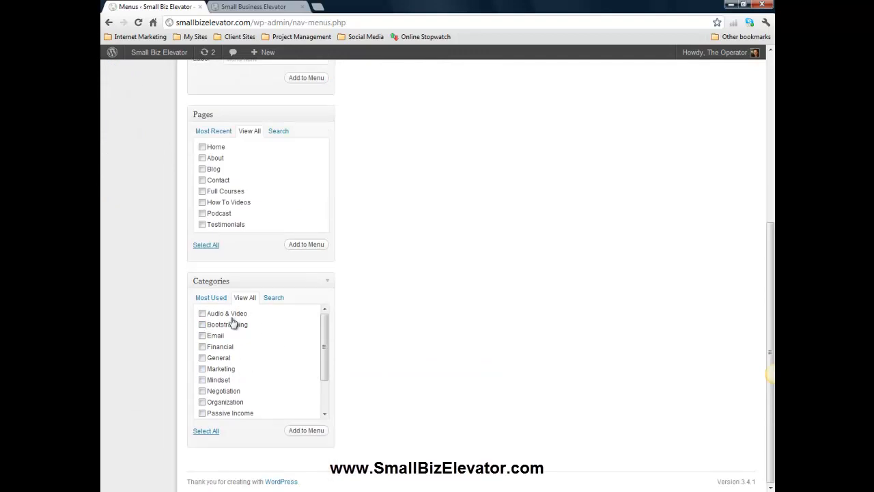
pyautogui.click(273, 297)
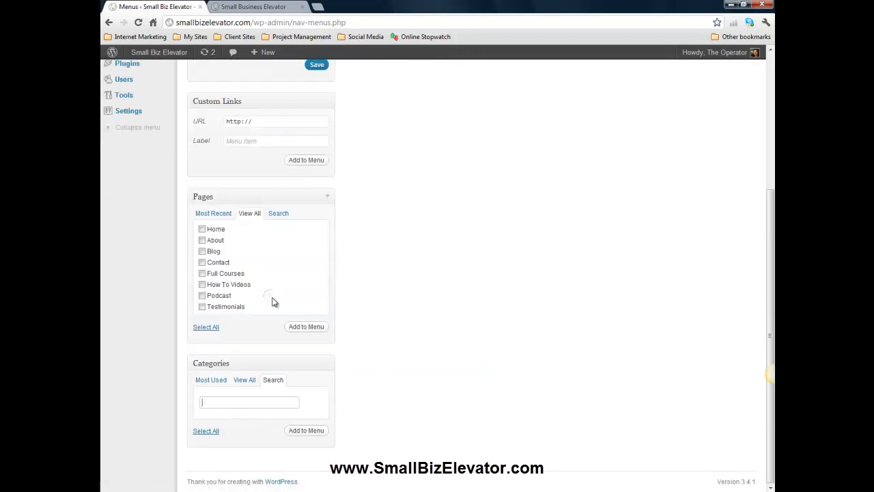
pyautogui.click(250, 379)
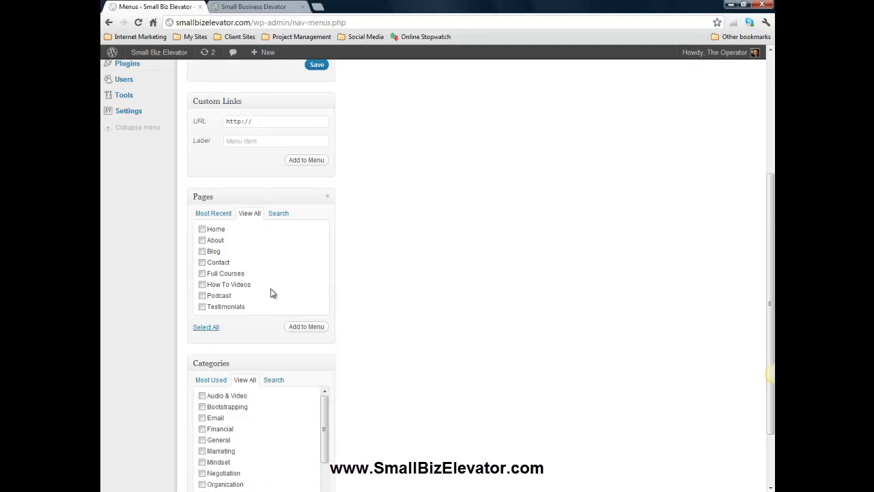
pyautogui.scroll(-1, 282, 365)
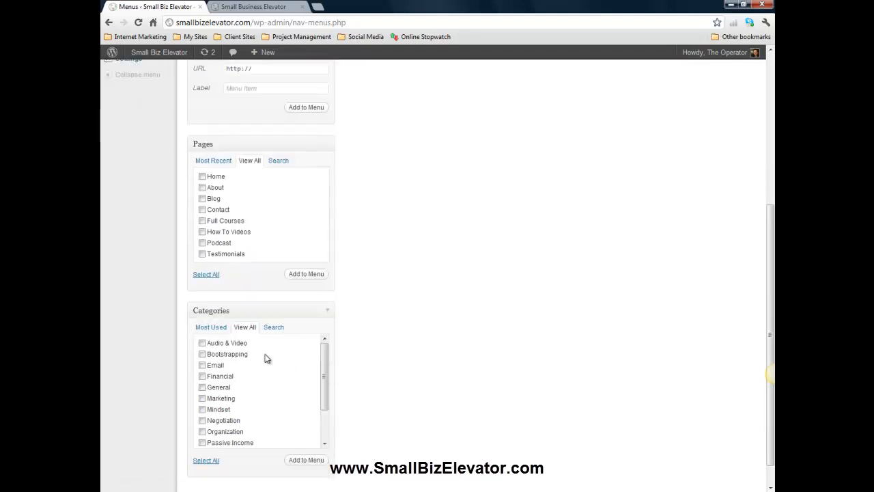
pyautogui.scroll(1, 296, 240)
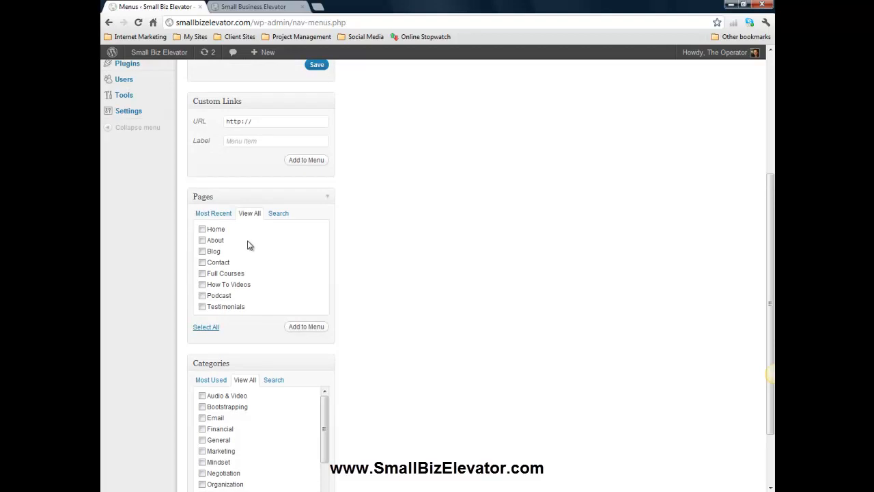
# - Add all pages to the Secondary Menu
pyautogui.click(206, 327)
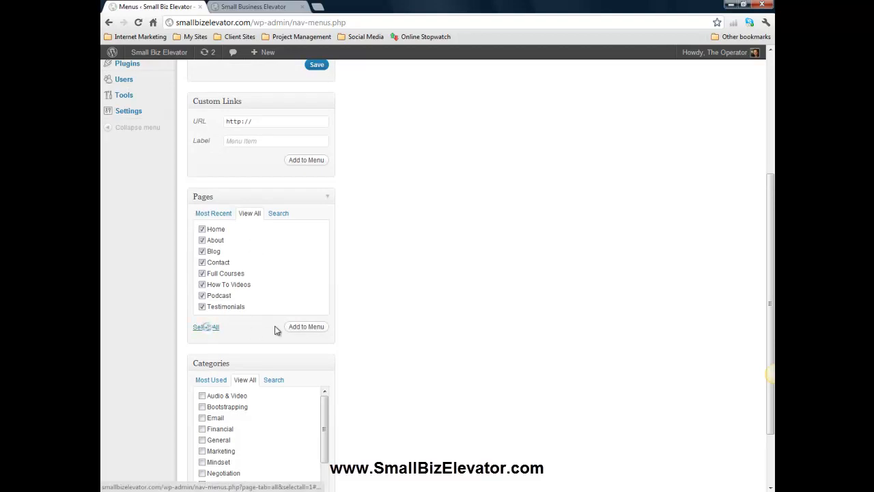
pyautogui.scroll(-1, 277, 329)
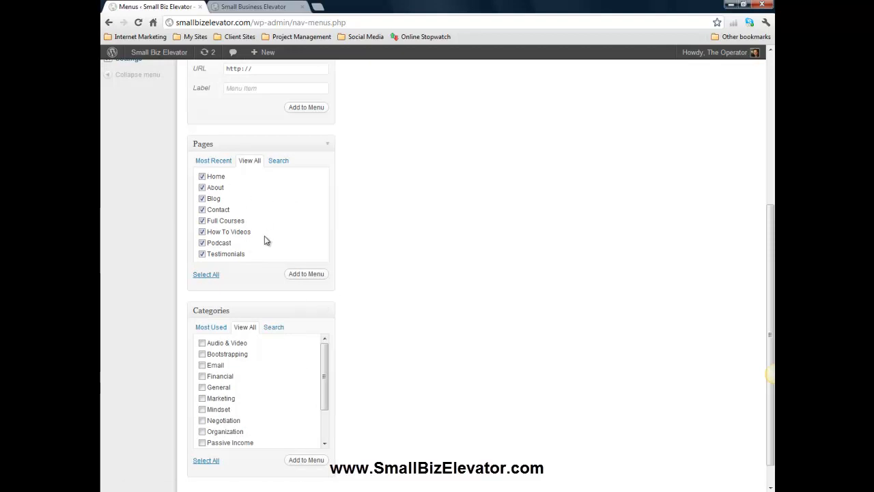
pyautogui.click(292, 274)
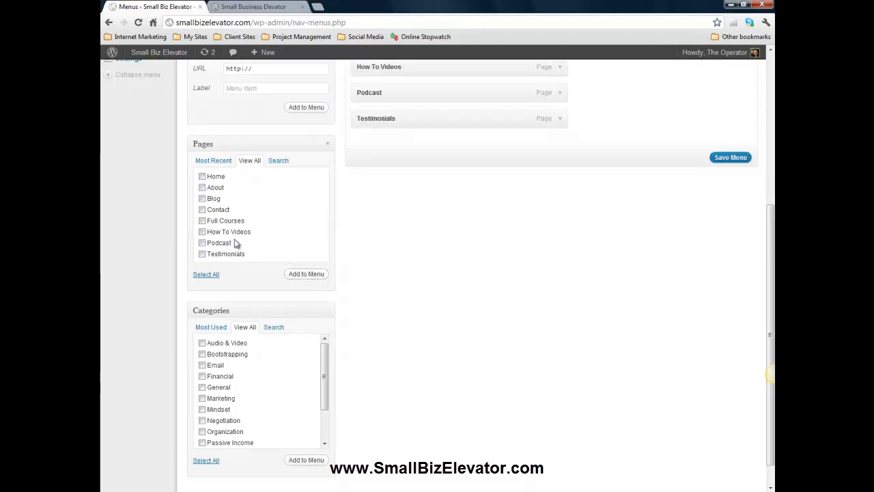
# - Remove the Home, About and Testimonials items from the Secondary Menu
pyautogui.scroll(5, 399, 293)
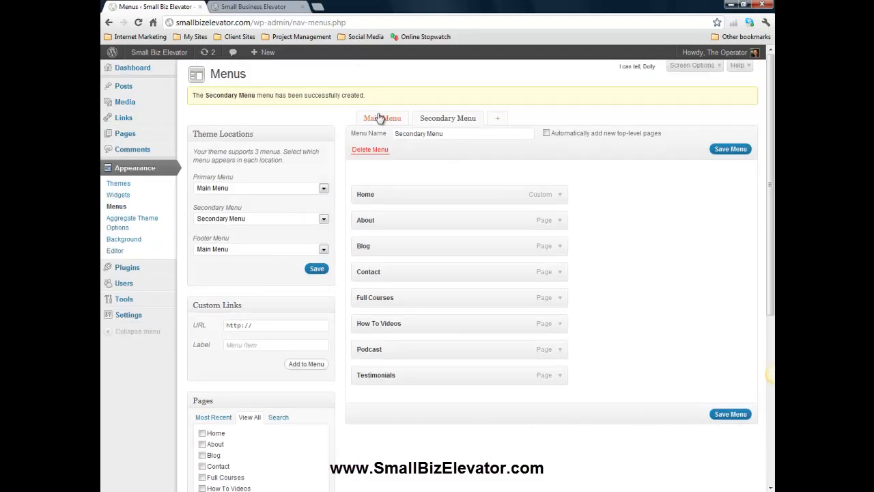
pyautogui.click(559, 195)
pyautogui.click(369, 273)
pyautogui.click(560, 198)
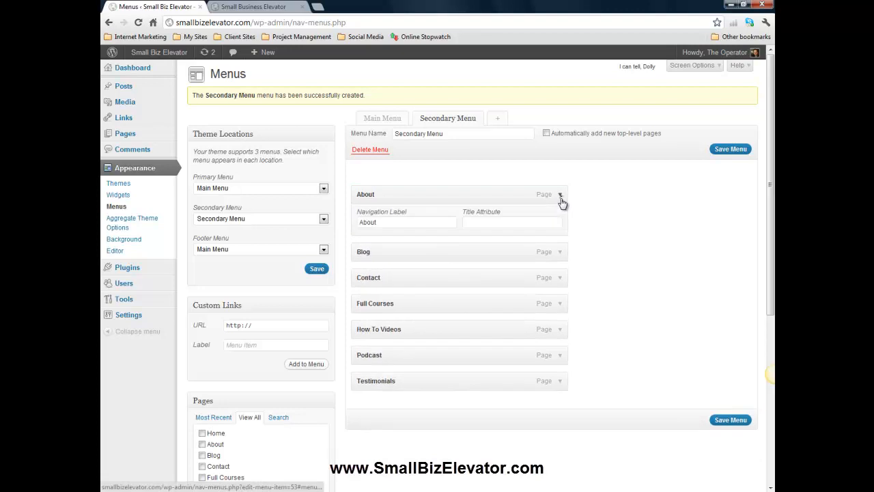
pyautogui.click(373, 270)
pyautogui.click(560, 327)
pyautogui.click(370, 396)
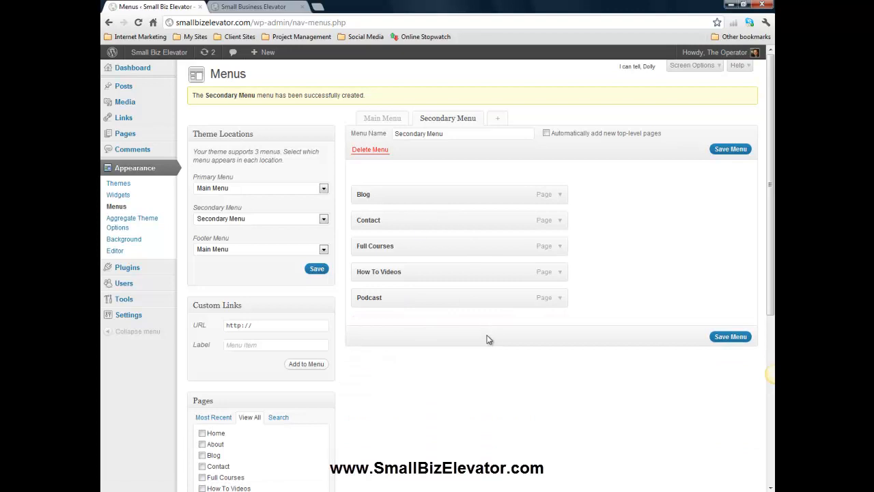
# - Add the Email, Financial, General and Negotiation categories to the menu
pyautogui.scroll(-4, 467, 330)
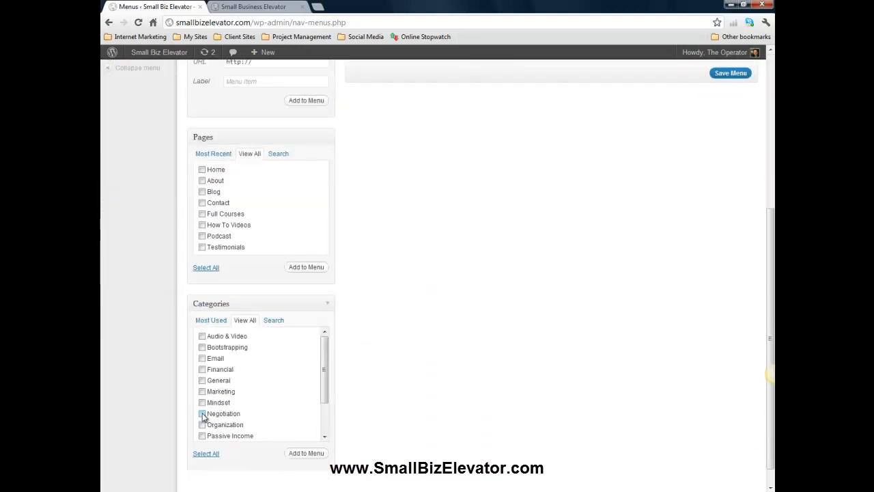
pyautogui.click(202, 414)
pyautogui.click(202, 380)
pyautogui.click(202, 369)
pyautogui.click(202, 357)
pyautogui.click(316, 453)
pyautogui.scroll(4, 483, 345)
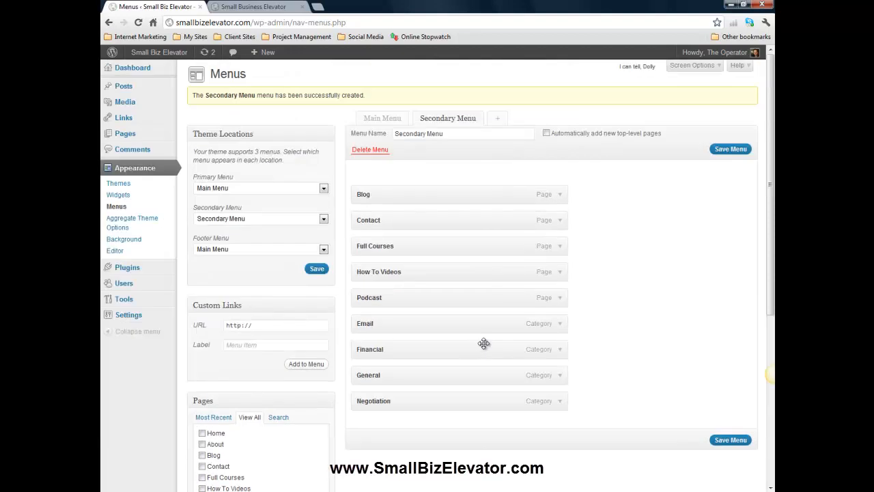
# - Reorder the menu so Blog comes first, followed by How To Videos and Podcast
pyautogui.scroll(-4, 478, 339)
pyautogui.scroll(3, 478, 340)
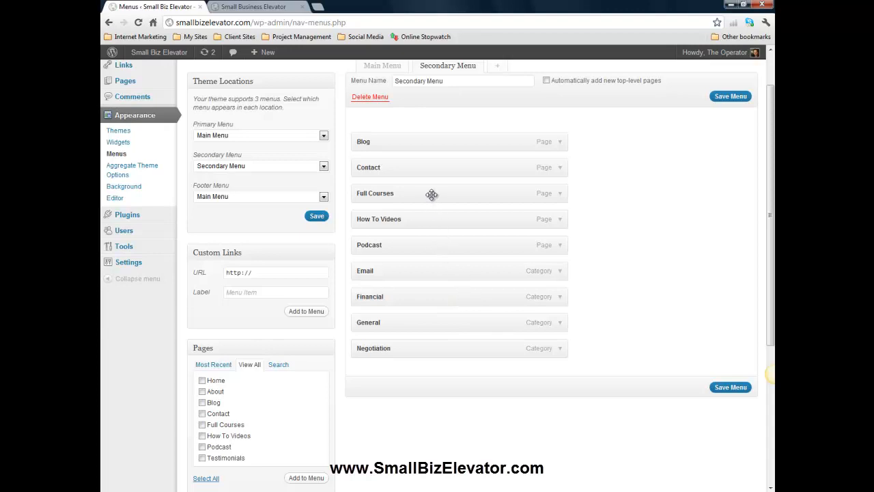
pyautogui.moveTo(420, 219); pyautogui.dragTo(422, 136)
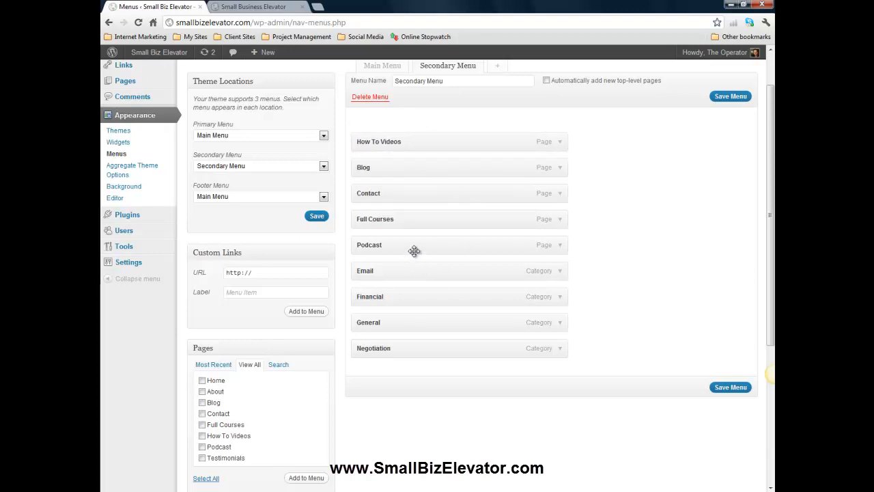
pyautogui.moveTo(413, 247); pyautogui.dragTo(413, 169)
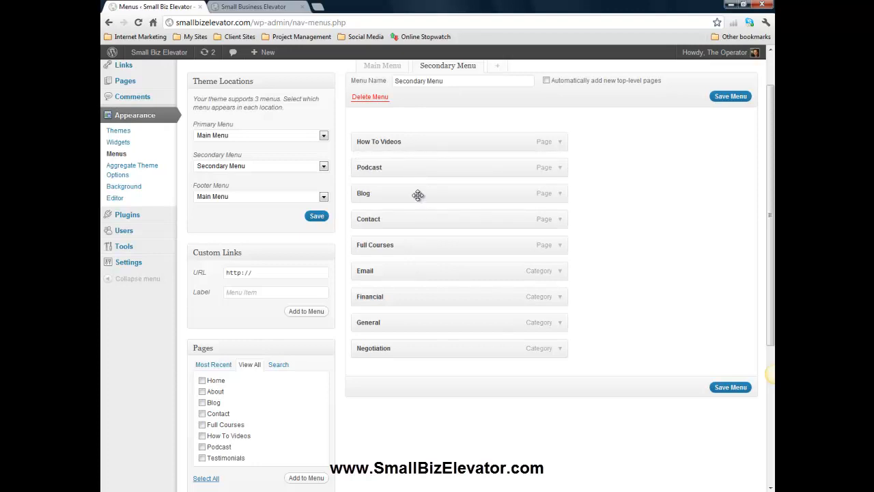
pyautogui.moveTo(418, 195); pyautogui.dragTo(417, 145)
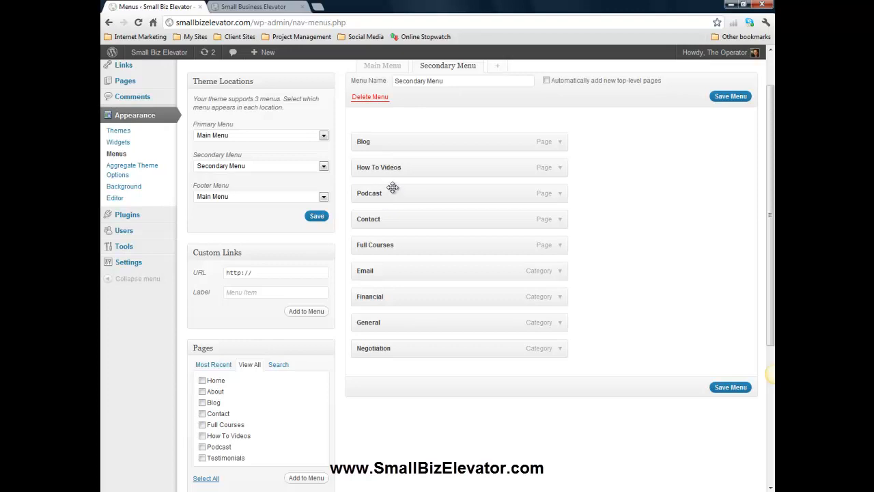
# - Nest How To Videos and Podcast as sub-items under Blog
pyautogui.moveTo(389, 140)
pyautogui.mouseDown()
pyautogui.moveTo(388, 189)
pyautogui.moveTo(386, 137)
pyautogui.mouseUp()
pyautogui.moveTo(374, 167); pyautogui.dragTo(396, 169)
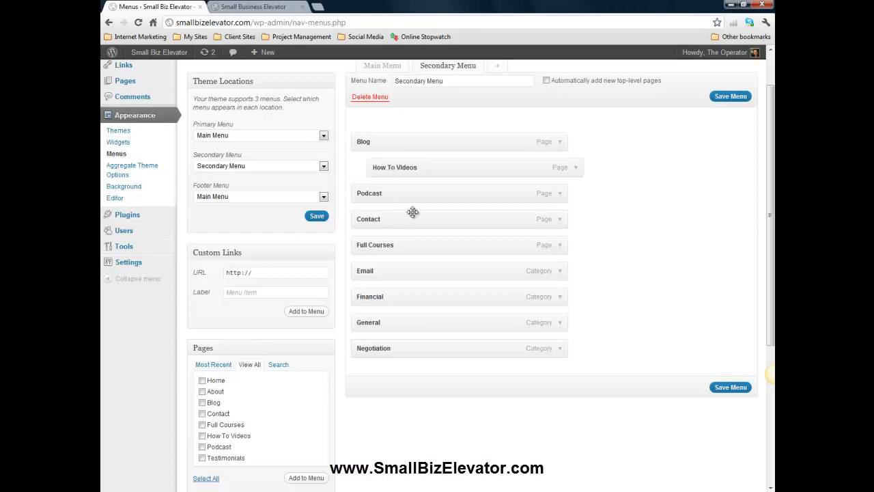
pyautogui.moveTo(391, 199)
pyautogui.mouseDown()
pyautogui.moveTo(378, 194)
pyautogui.moveTo(408, 196)
pyautogui.mouseUp()
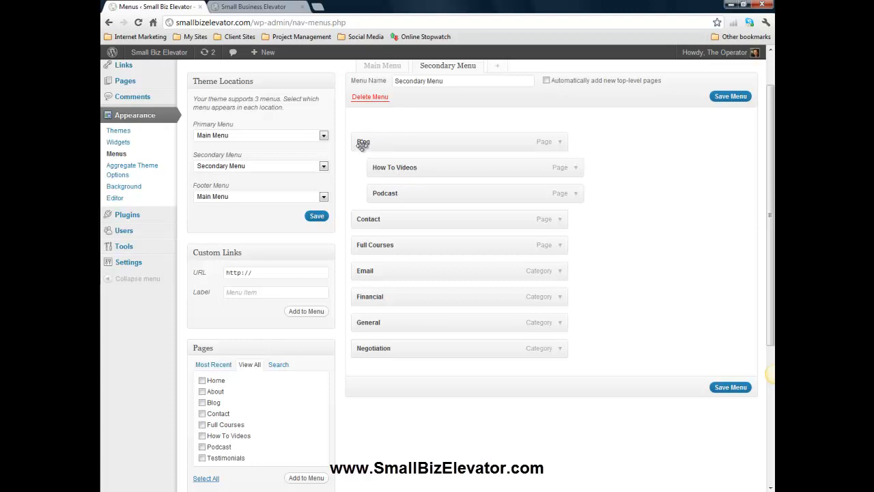
# - Remove the General category item from the menu and add the General category back at the end
pyautogui.click(560, 142)
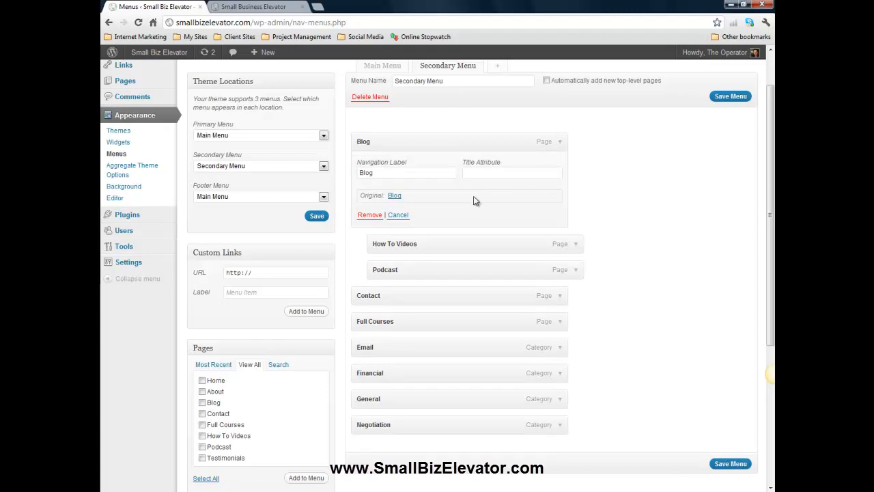
pyautogui.doubleClick(379, 171)
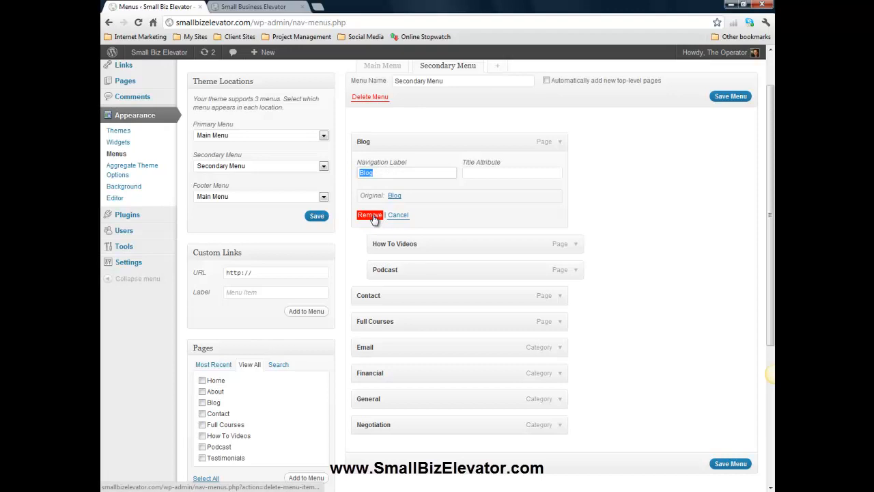
pyautogui.click(560, 402)
pyautogui.scroll(-1, 471, 409)
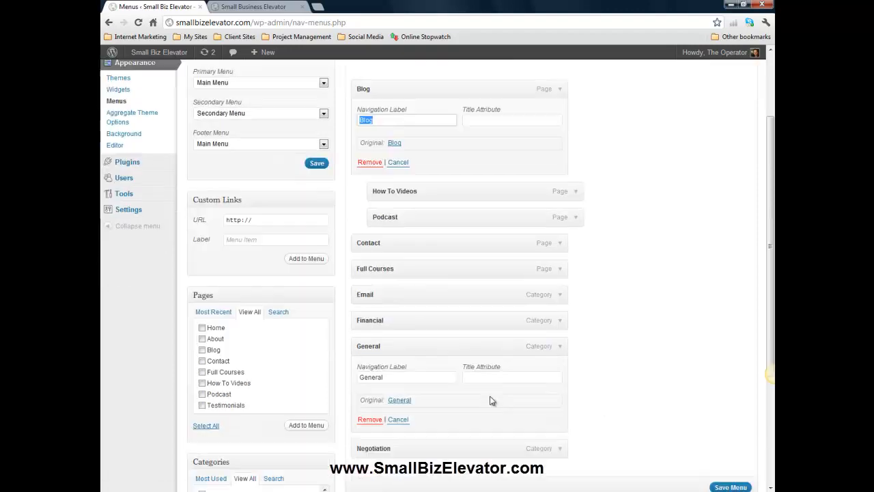
pyautogui.click(398, 419)
pyautogui.click(372, 419)
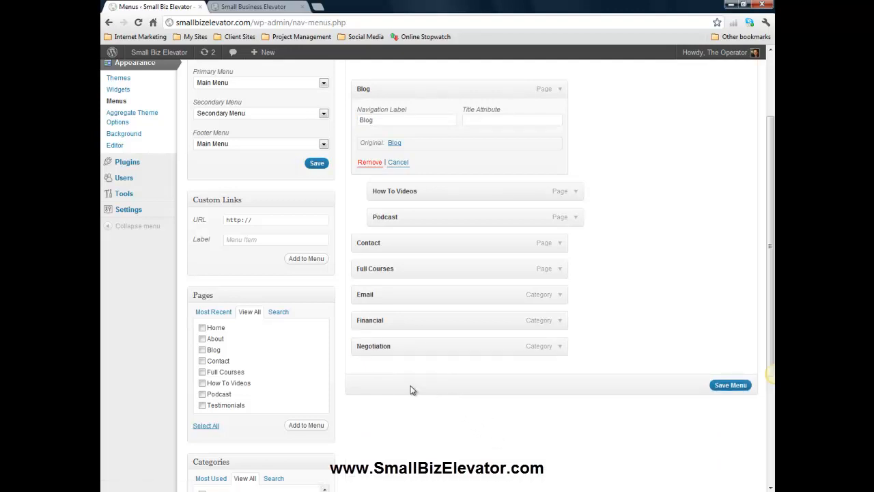
pyautogui.scroll(-1, 412, 390)
pyautogui.scroll(-2, 410, 387)
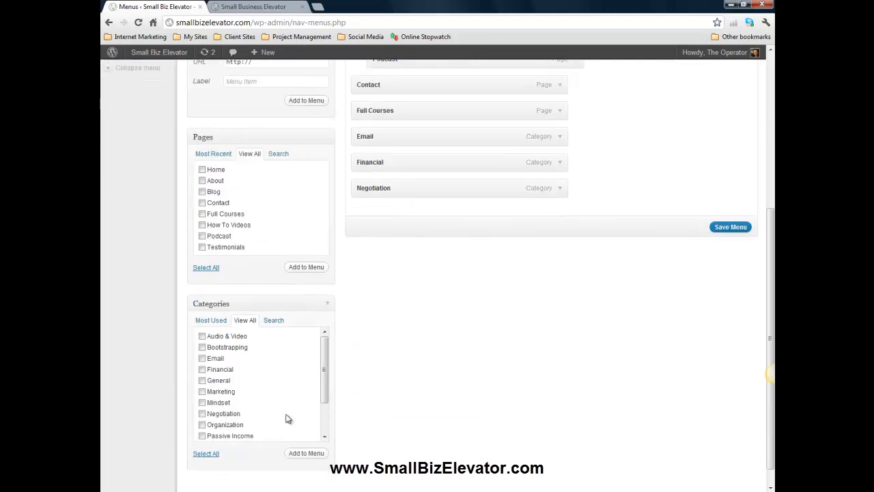
pyautogui.click(306, 452)
# - Rearrange the categories so Email and Financial nest under General and Negotiation nests under Financial
pyautogui.scroll(3, 437, 437)
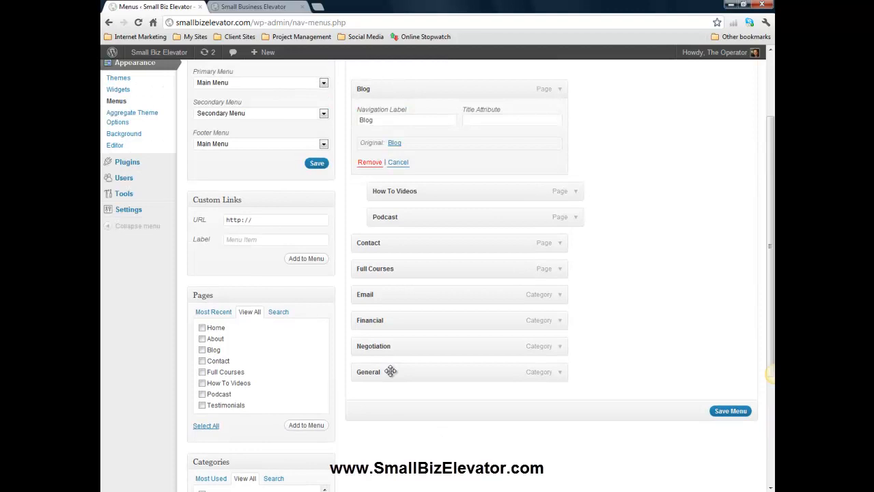
pyautogui.moveTo(390, 371); pyautogui.dragTo(396, 346)
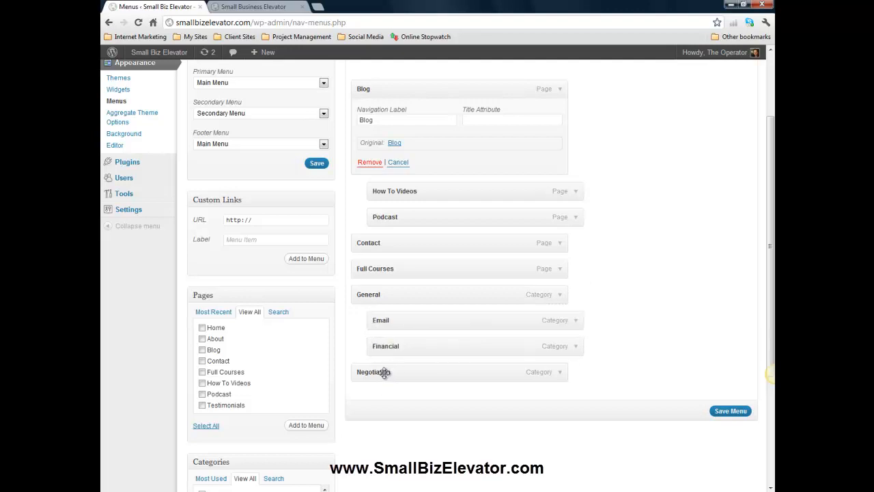
pyautogui.moveTo(381, 372); pyautogui.dragTo(402, 373)
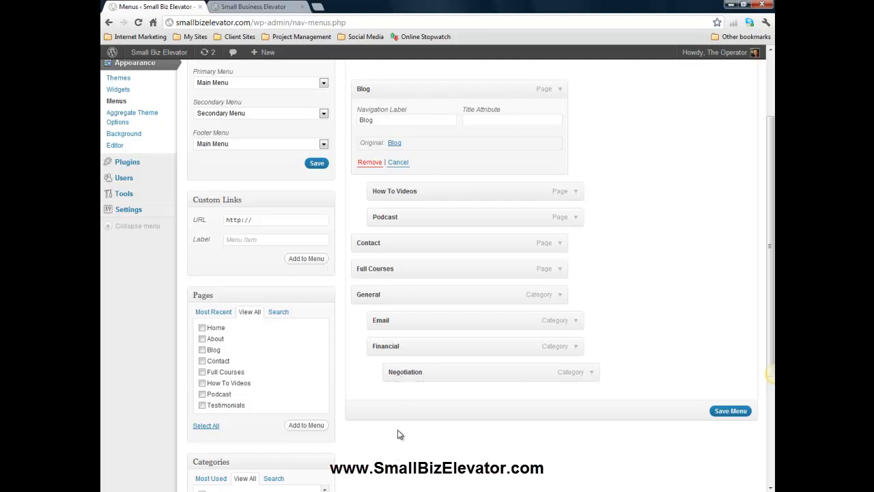
# - Save the Secondary Menu
pyautogui.scroll(3, 515, 438)
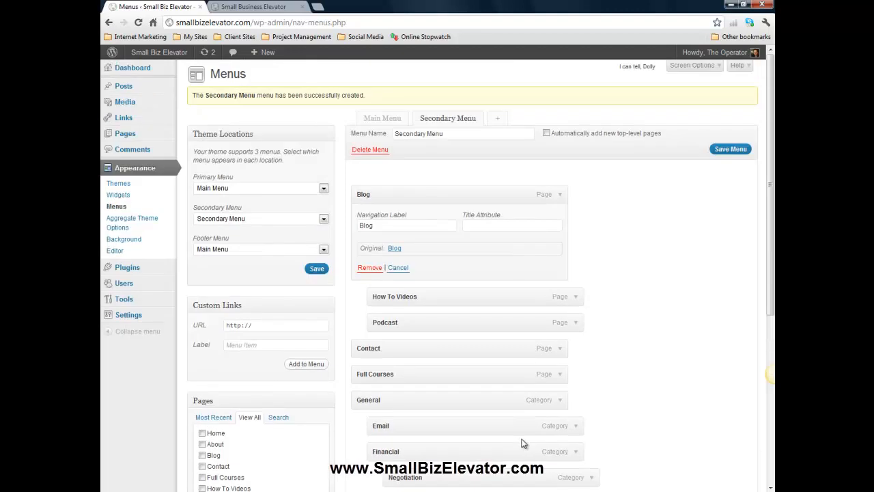
pyautogui.scroll(-3, 738, 342)
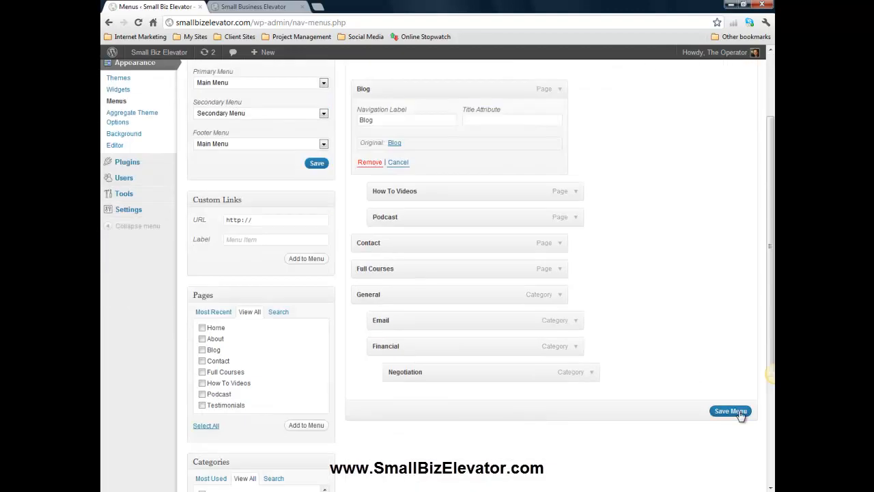
pyautogui.click(731, 411)
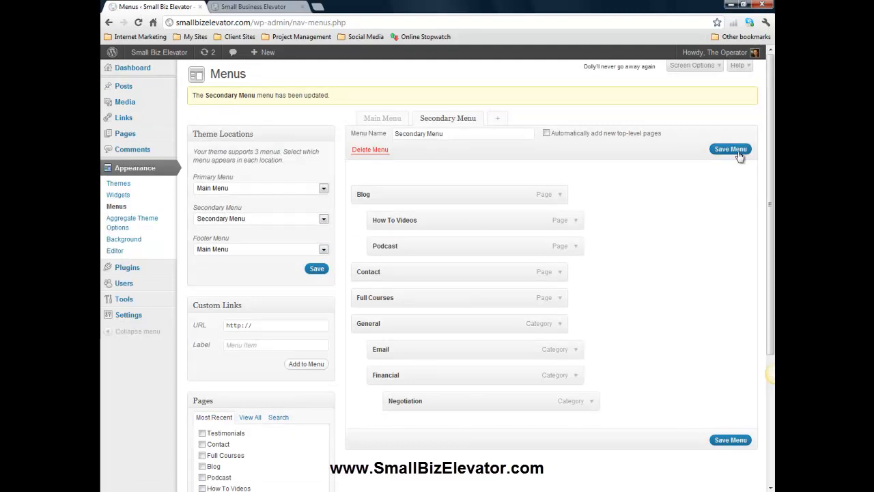
pyautogui.click(280, 324)
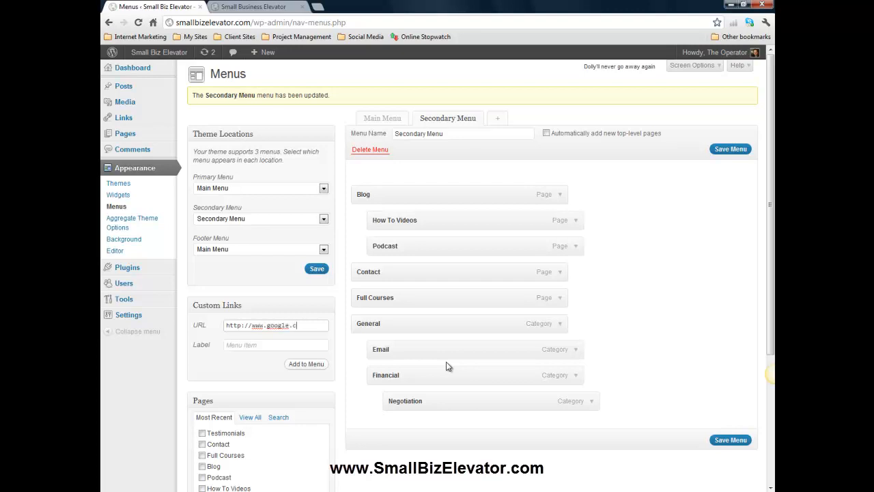
pyautogui.press('Tab')
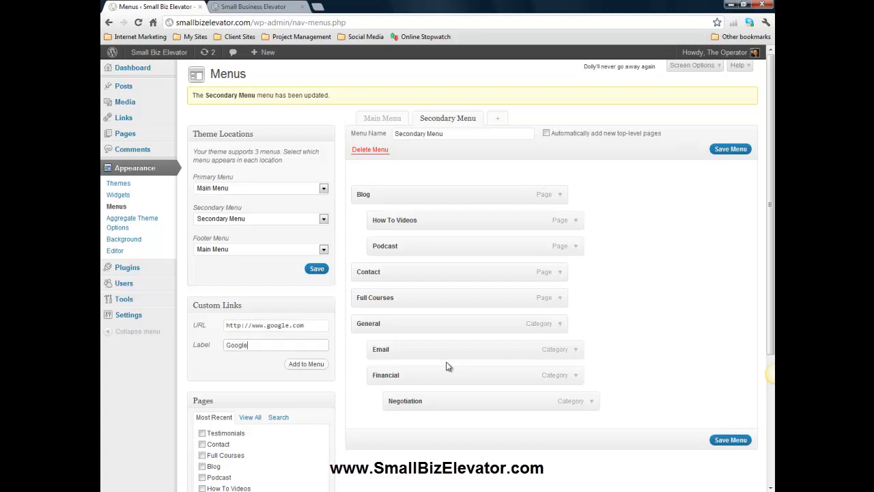
pyautogui.click(299, 364)
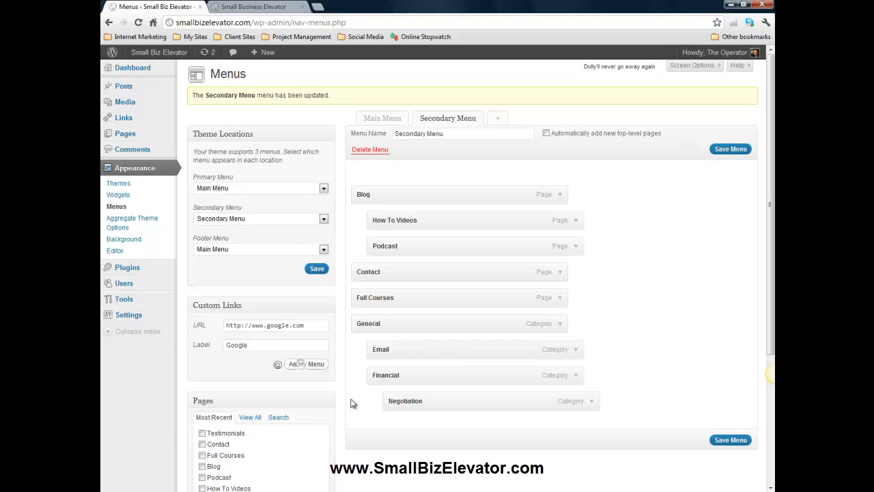
pyautogui.moveTo(386, 204); pyautogui.dragTo(376, 195)
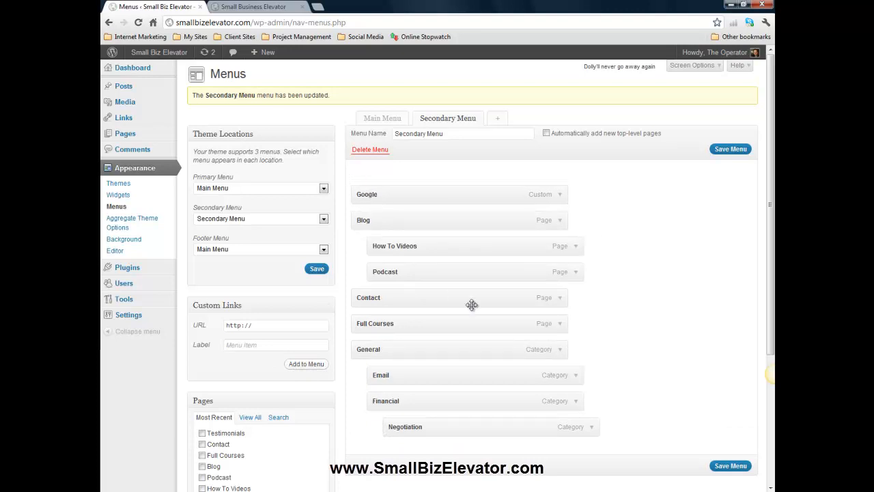
pyautogui.click(730, 149)
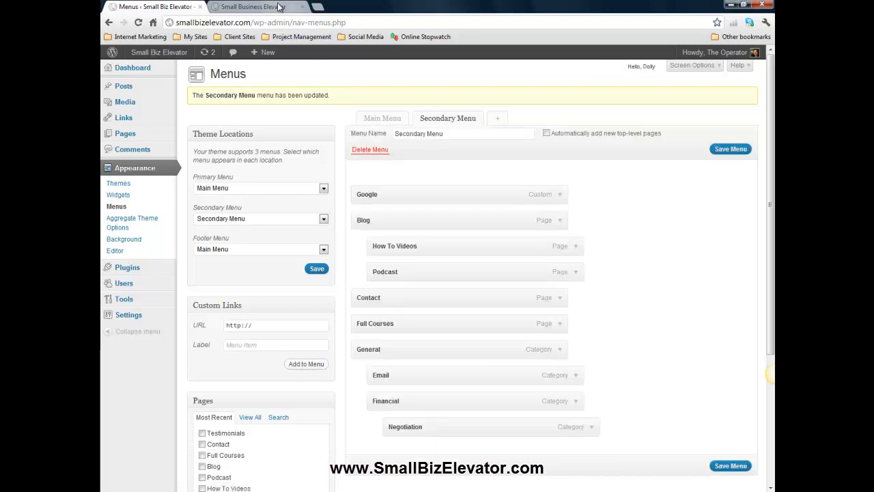
# - Reload the live site in the other tab and inspect the menu bar and its General dropdown
pyautogui.click(263, 6)
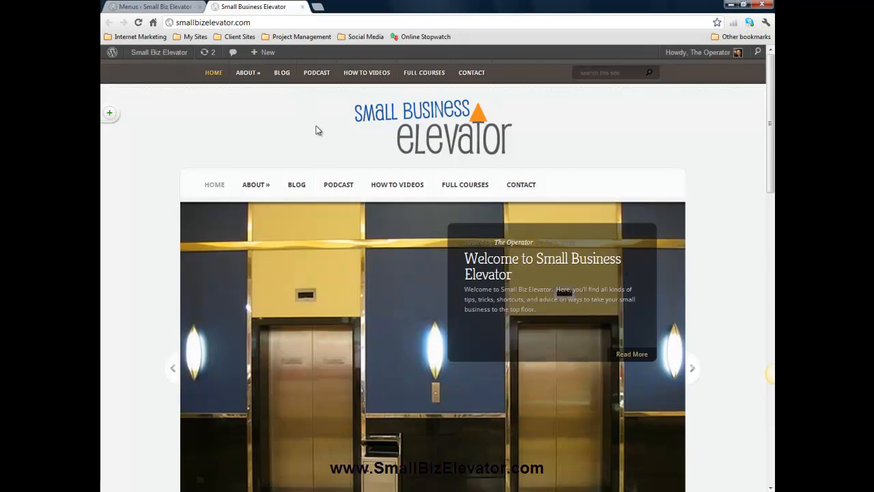
pyautogui.click(139, 23)
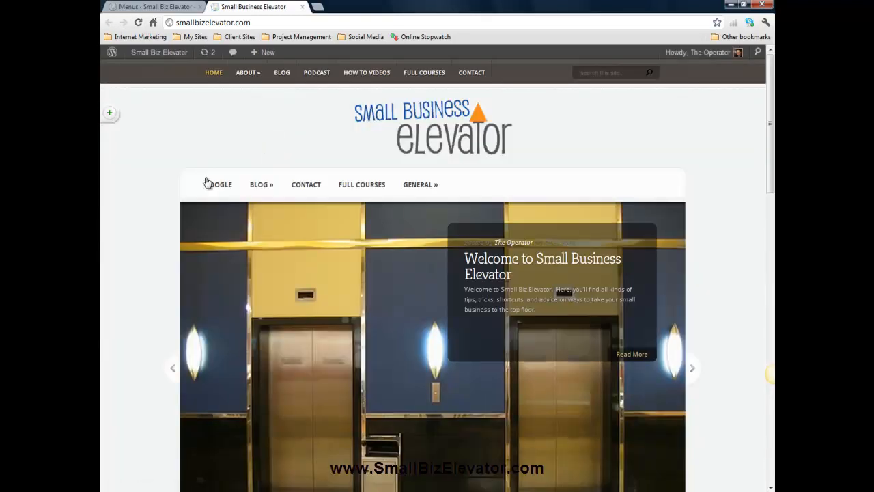
pyautogui.moveTo(268, 187)
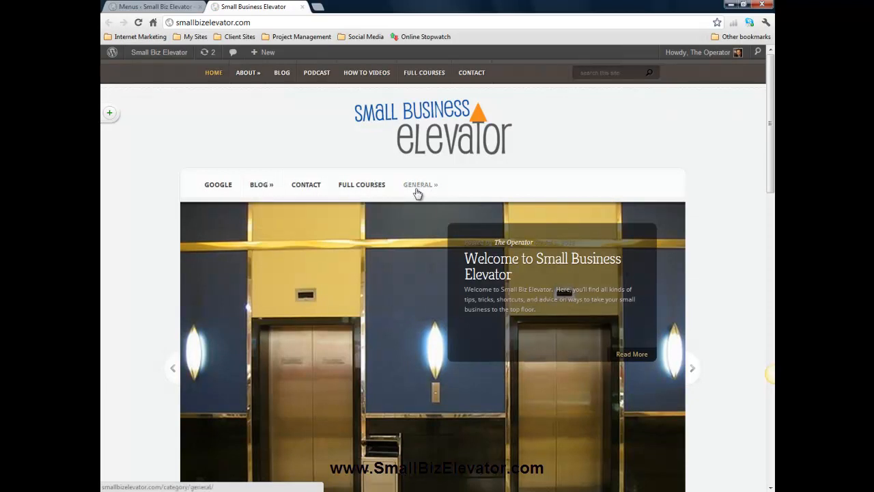
pyautogui.moveTo(435, 191)
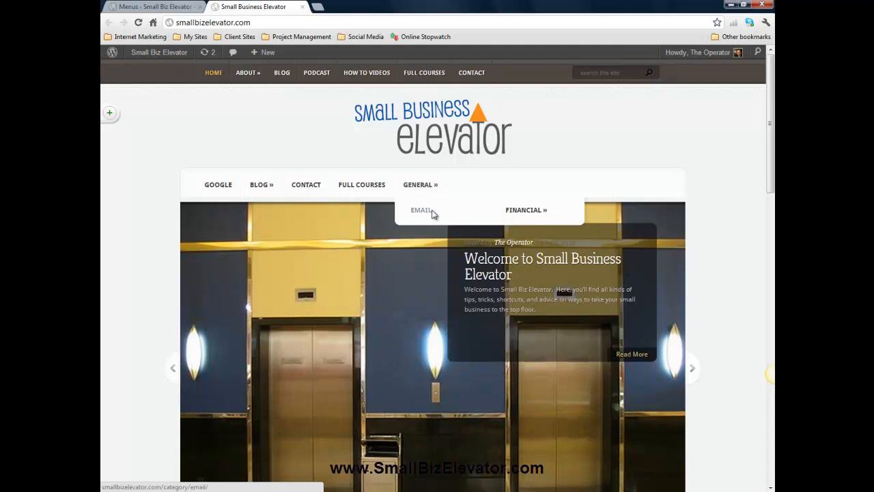
pyautogui.moveTo(539, 217)
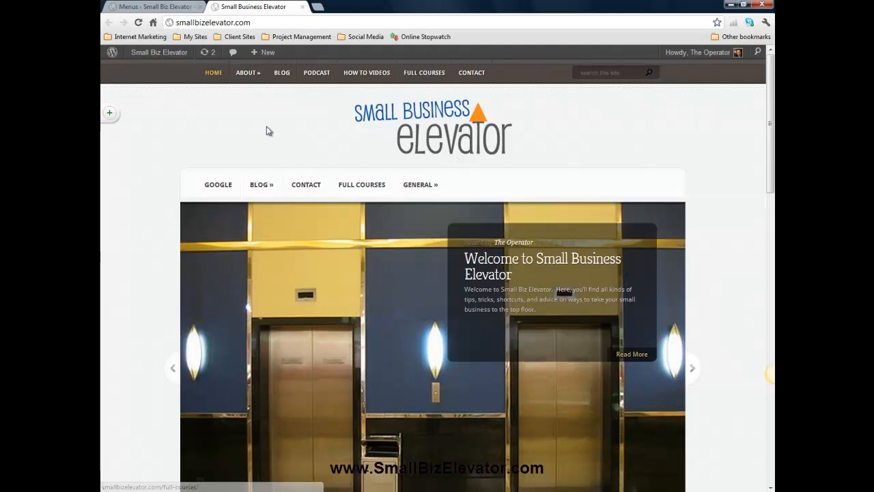
# - Swap theme locations: assign Secondary Menu to the Primary Menu location and Main Menu to the Secondary Menu location, and save
pyautogui.click(171, 8)
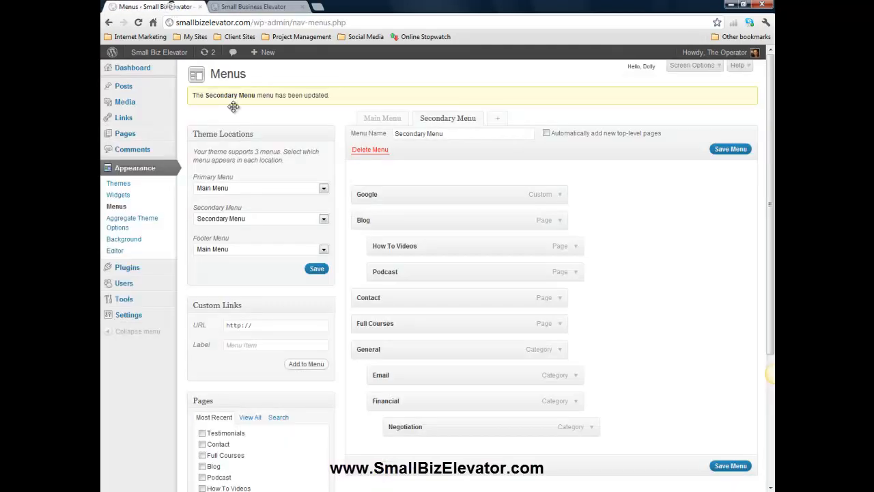
pyautogui.click(253, 7)
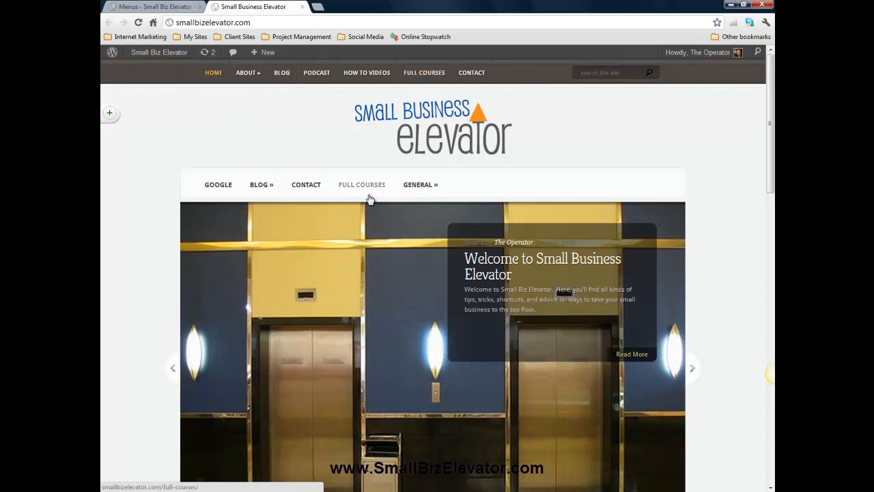
pyautogui.click(157, 6)
pyautogui.click(219, 192)
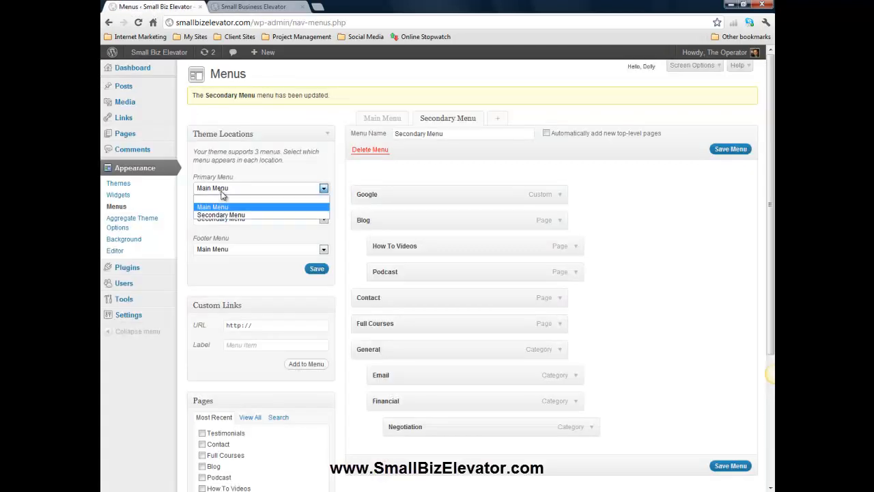
pyautogui.click(228, 212)
pyautogui.click(227, 220)
pyautogui.click(218, 236)
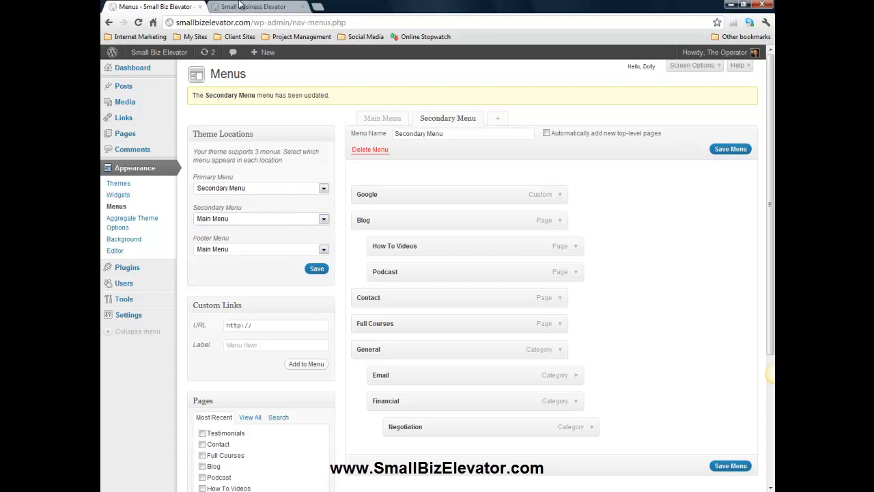
pyautogui.click(240, 6)
pyautogui.click(174, 8)
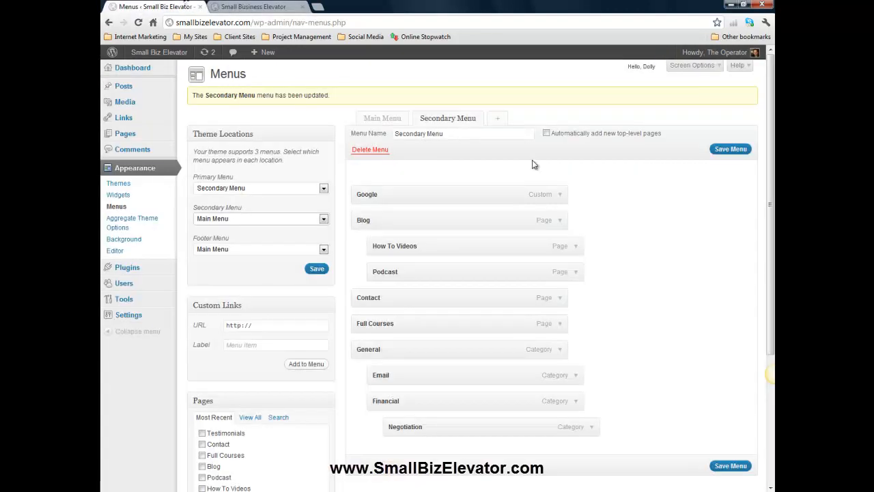
pyautogui.click(733, 152)
# - Reload the live site and inspect the top navigation bar and its Blog dropdown
pyautogui.click(253, 6)
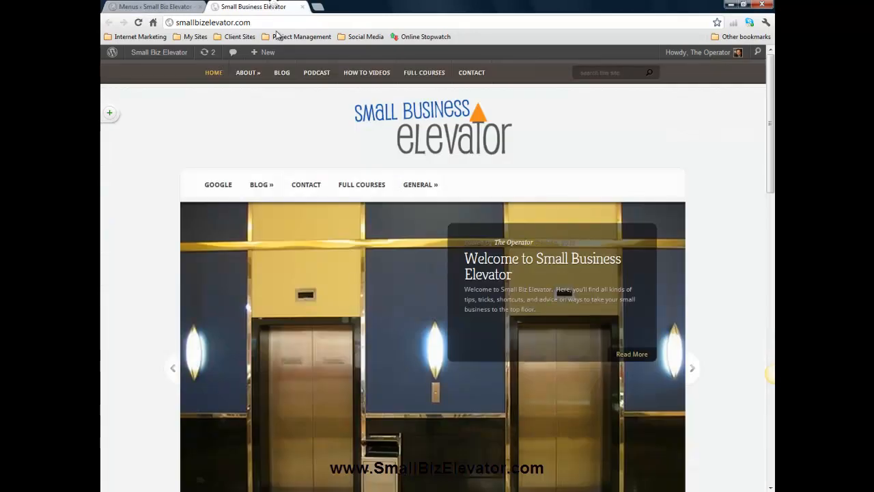
pyautogui.click(139, 23)
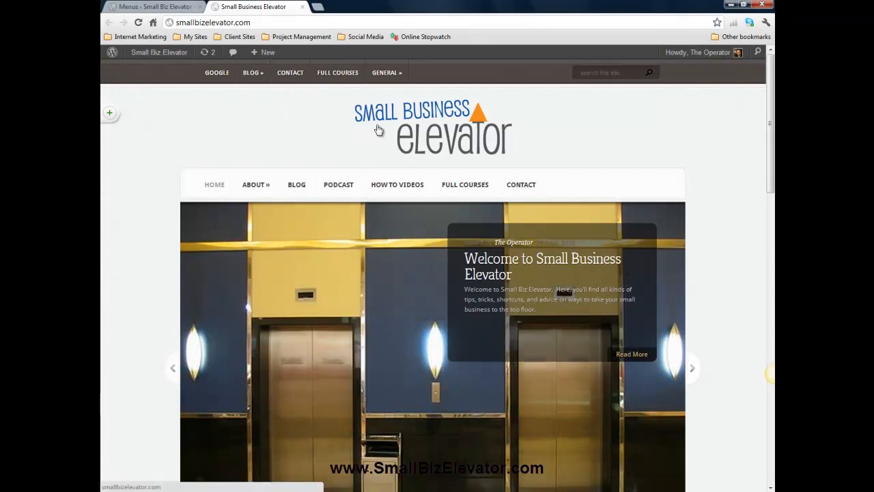
pyautogui.moveTo(390, 73)
pyautogui.moveTo(402, 121)
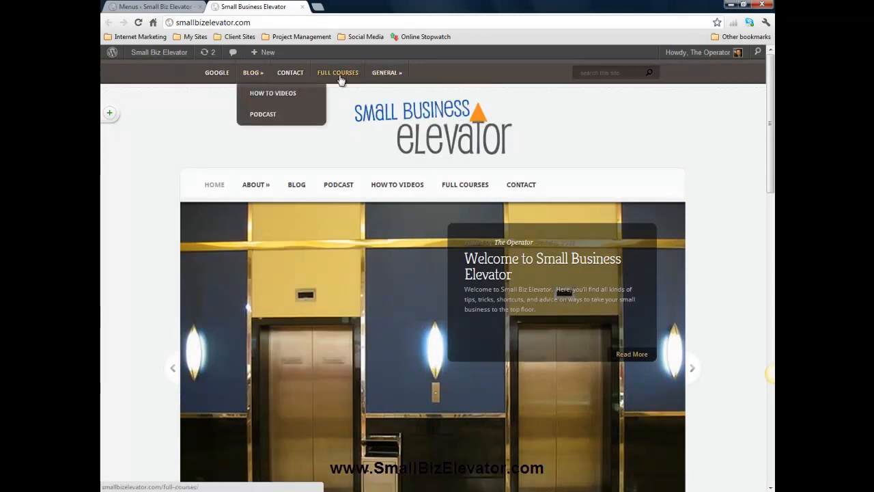
# - Open the live site from the admin area and move back and forth between it and the Menus page
pyautogui.hotkey('ctrl', 'shift', 'Tab')
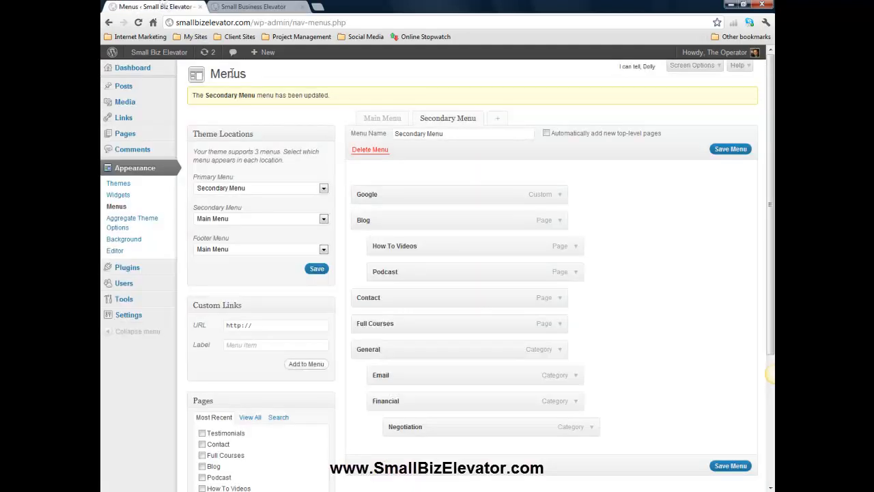
pyautogui.click(258, 6)
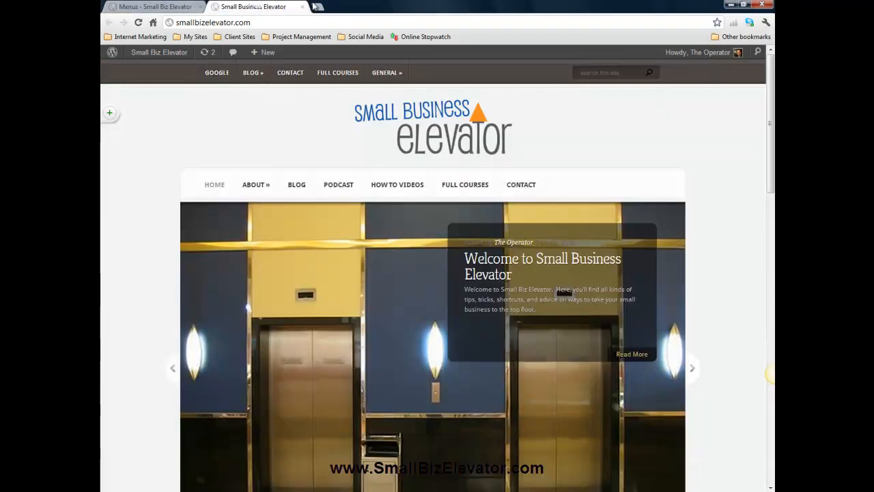
pyautogui.click(183, 6)
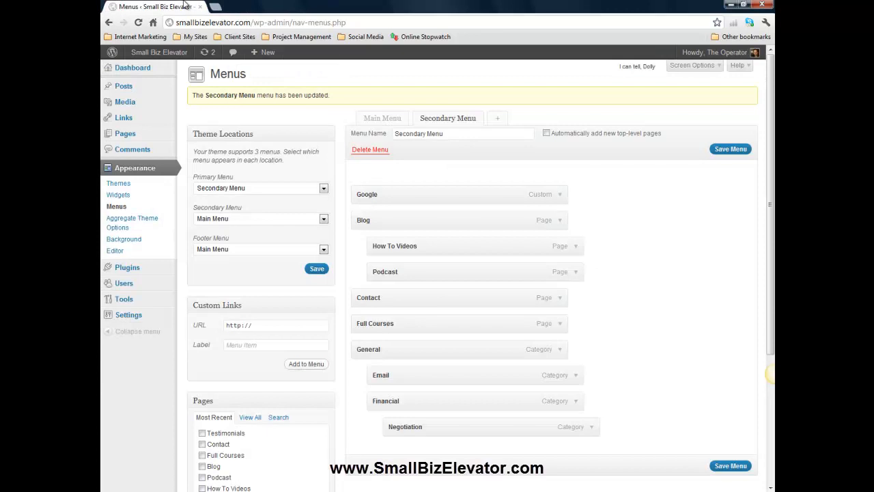
pyautogui.moveTo(178, 56)
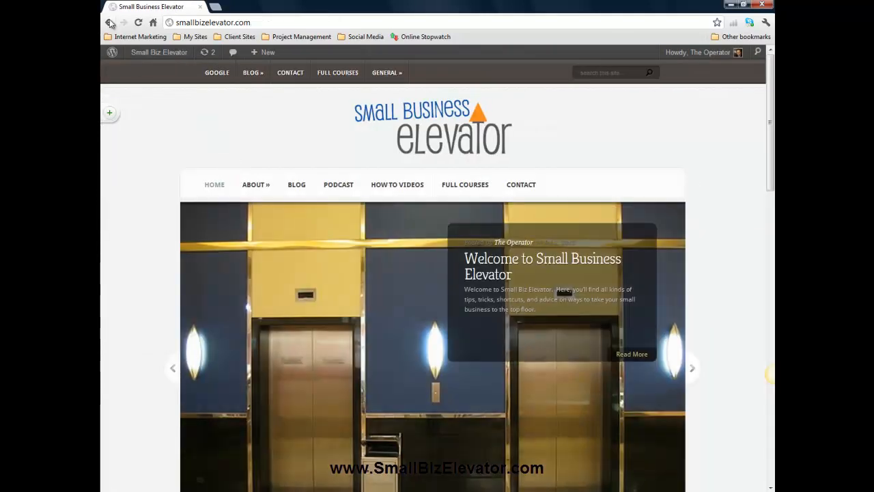
pyautogui.click(110, 22)
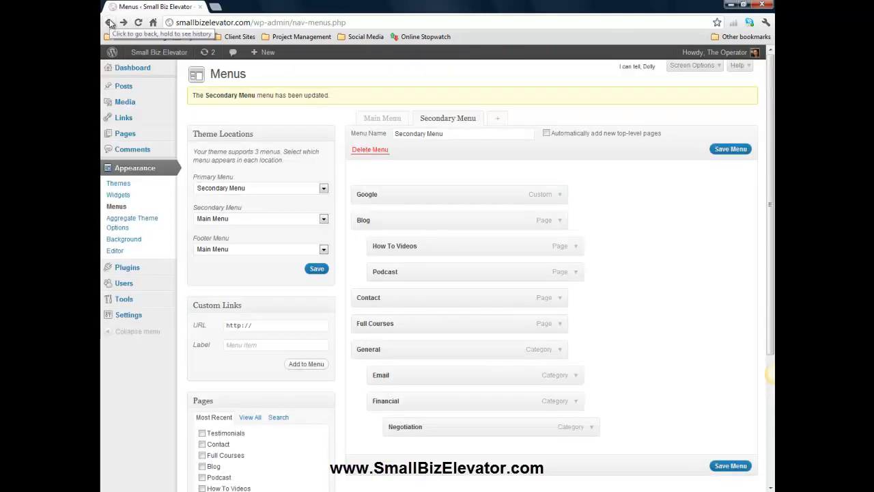
pyautogui.click(125, 23)
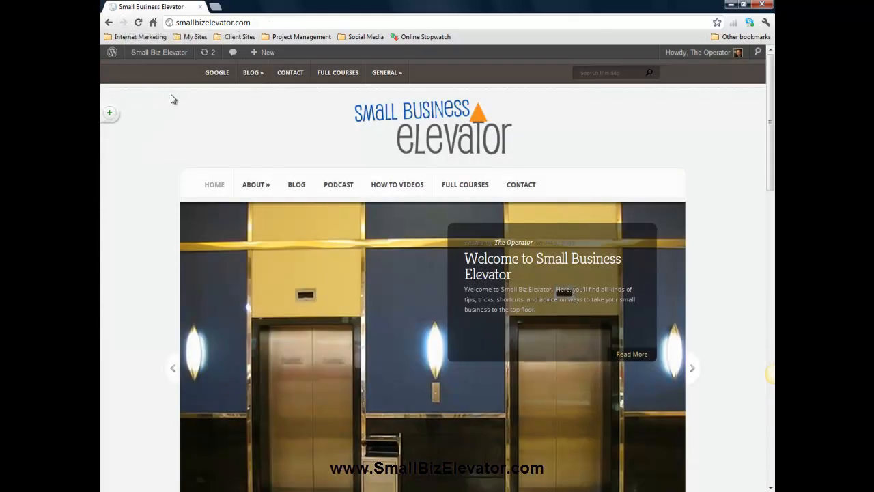
pyautogui.moveTo(251, 55)
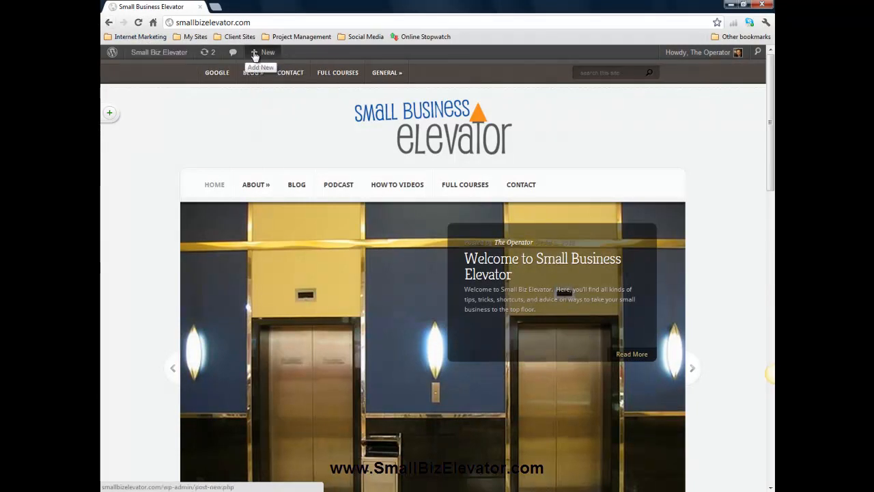
# - Go back to the Menus page and open the live site in a new browser tab
pyautogui.click(110, 23)
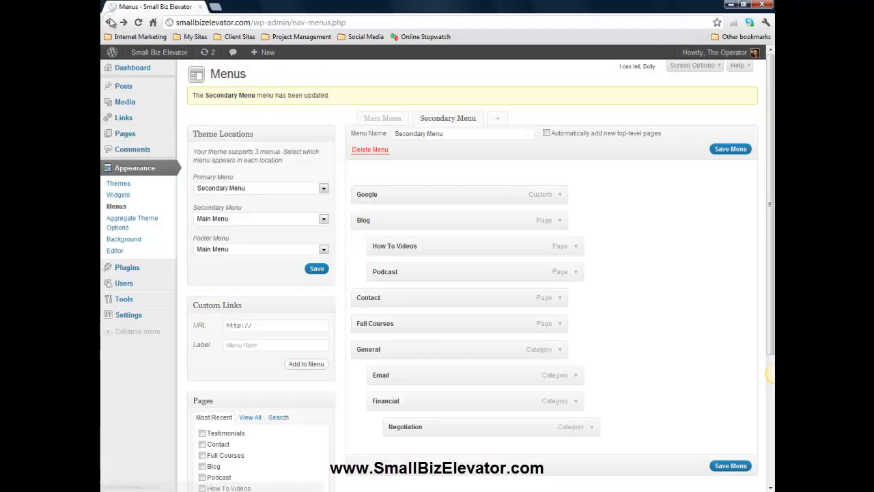
pyautogui.moveTo(154, 55)
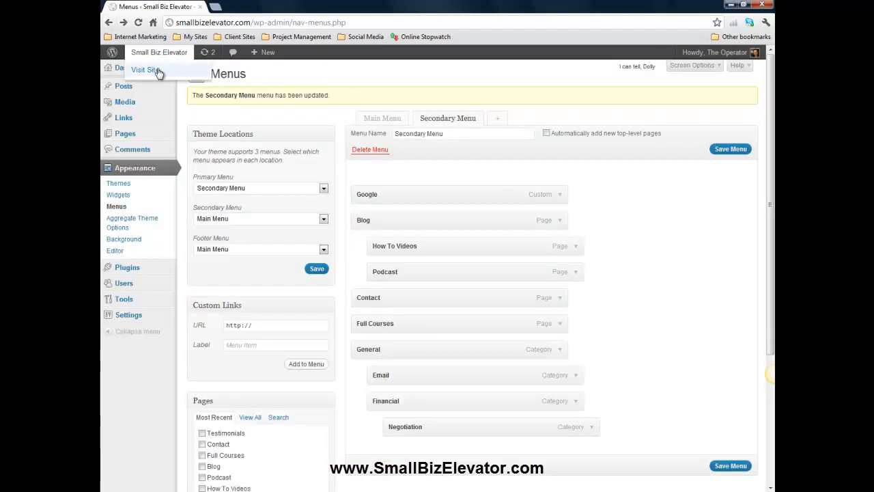
pyautogui.rightClick(158, 72)
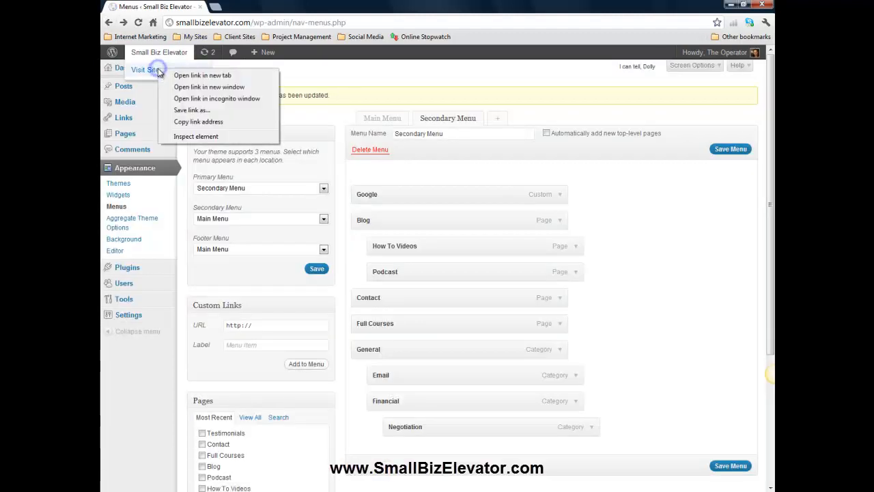
pyautogui.click(198, 75)
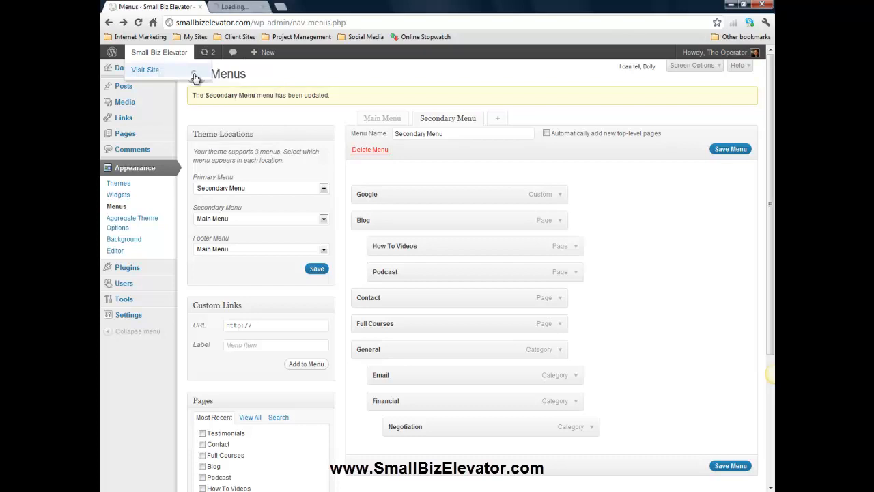
# - Switch between the live site tab and the Menus page to compare the navigation bar with the menu structure
pyautogui.click(239, 6)
pyautogui.click(171, 5)
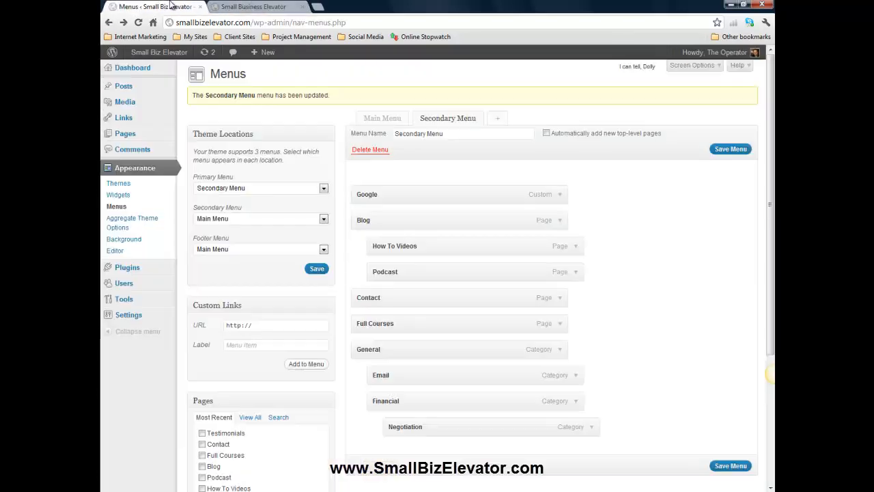
pyautogui.click(240, 6)
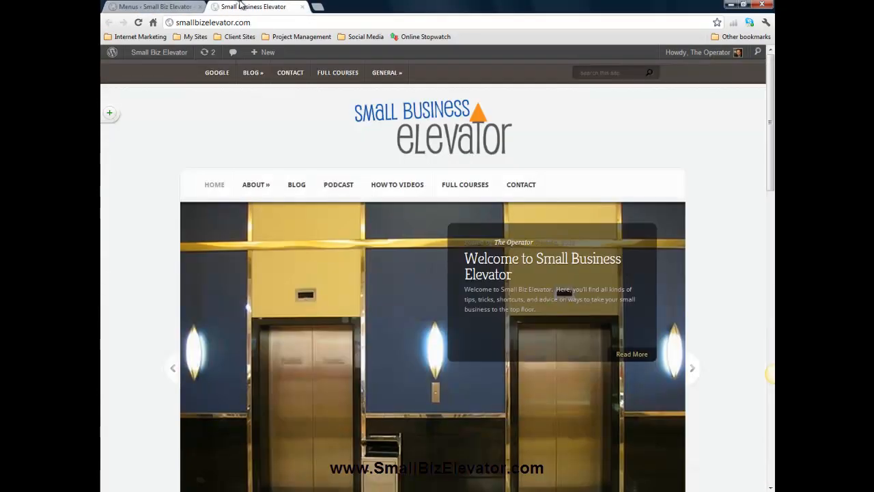
pyautogui.click(153, 7)
pyautogui.click(234, 7)
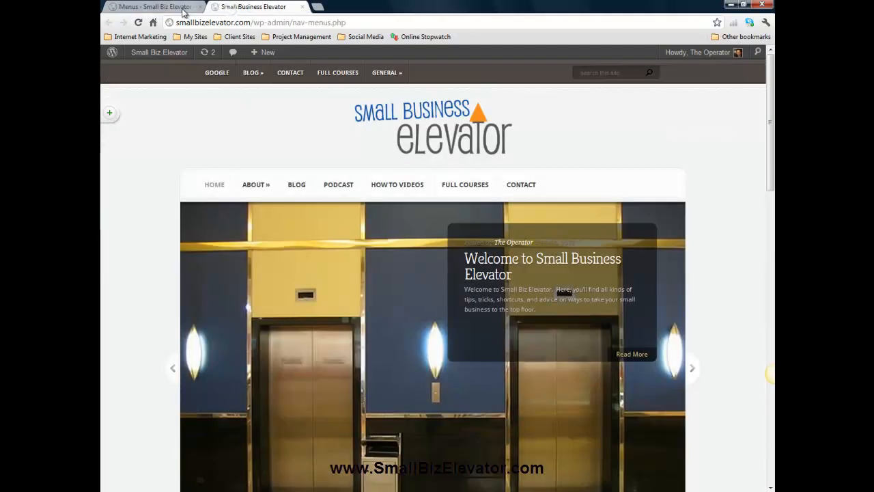
pyautogui.click(183, 8)
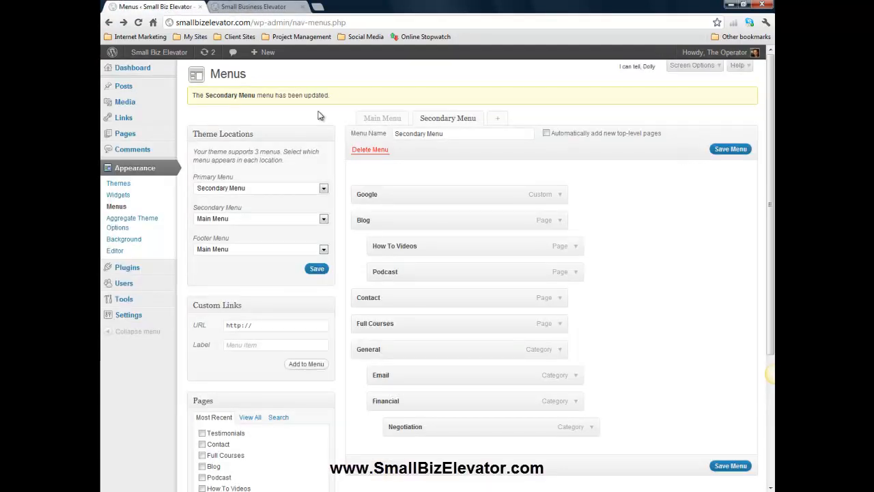